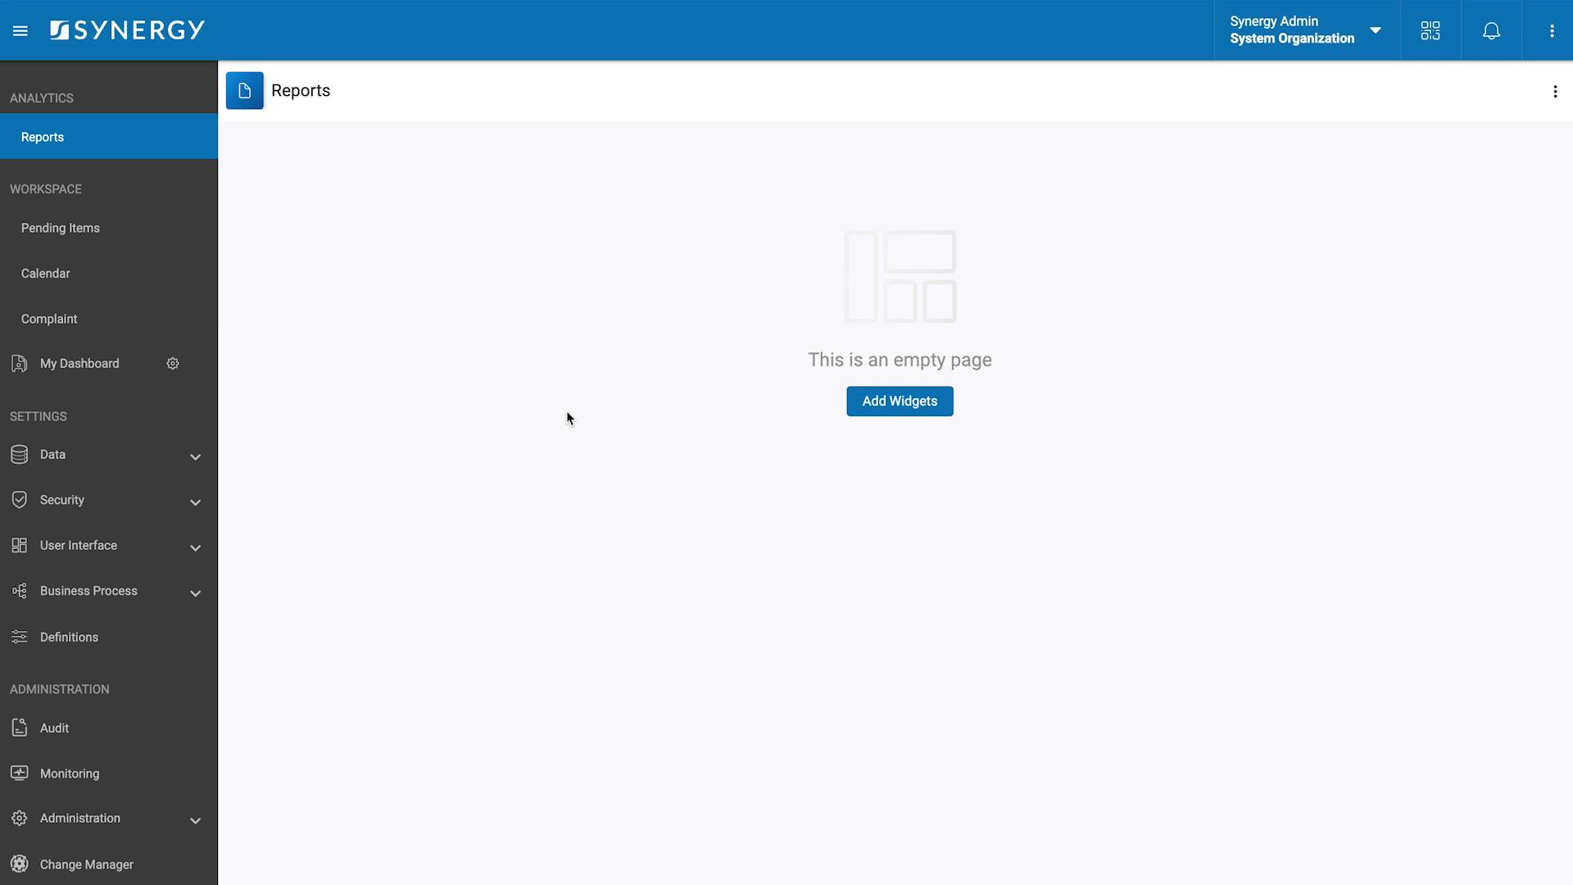
- Go to User Interface > Templates and start a new export template
left_click(189, 545)
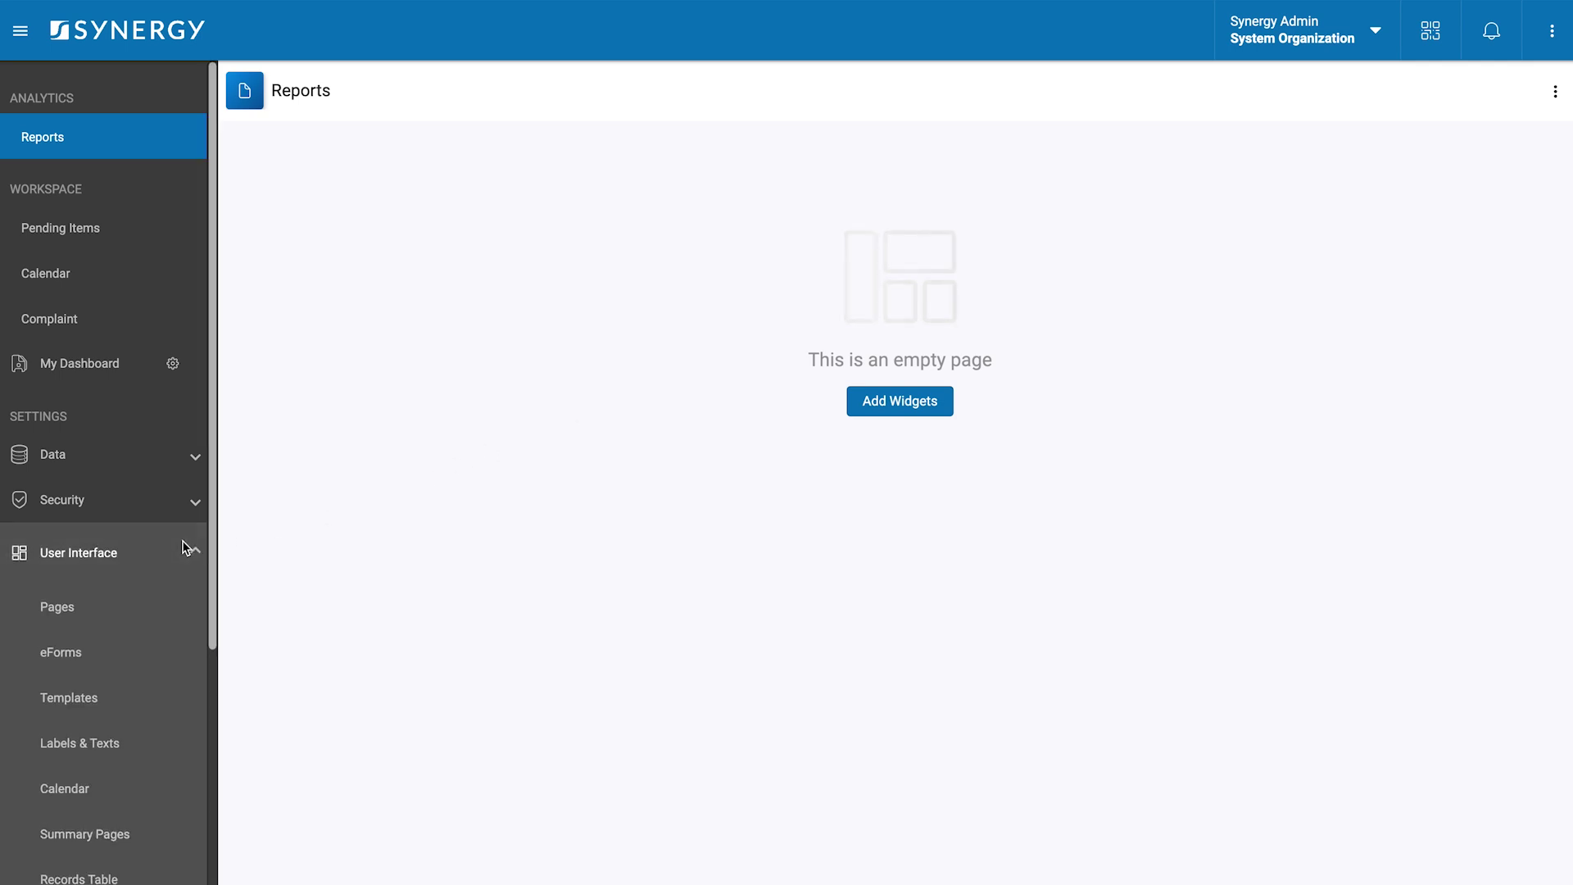
left_click(92, 699)
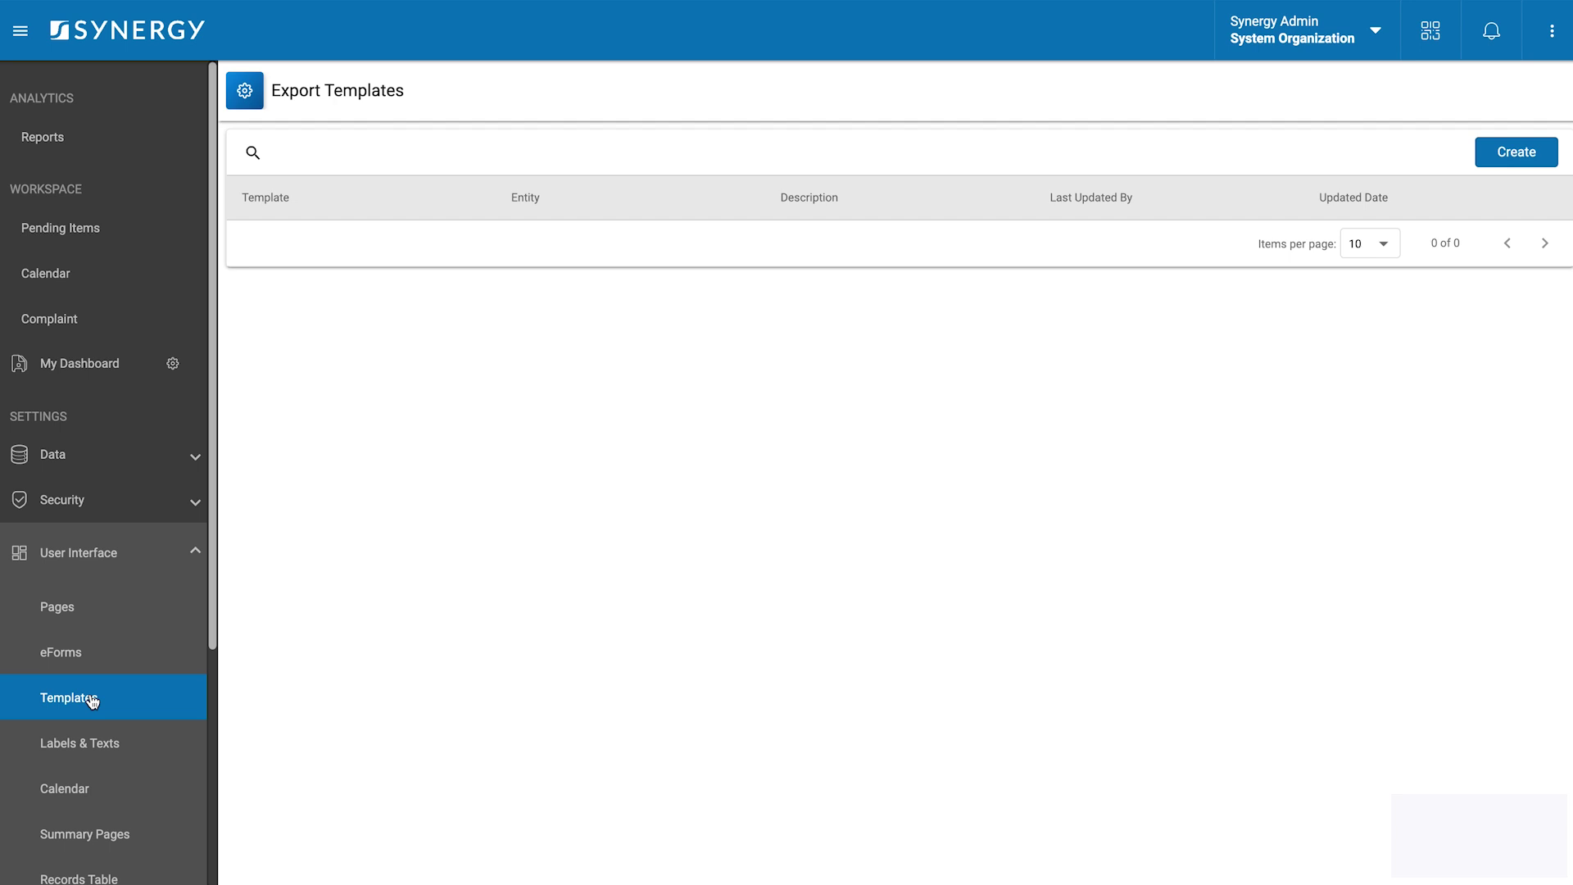
left_click(1505, 159)
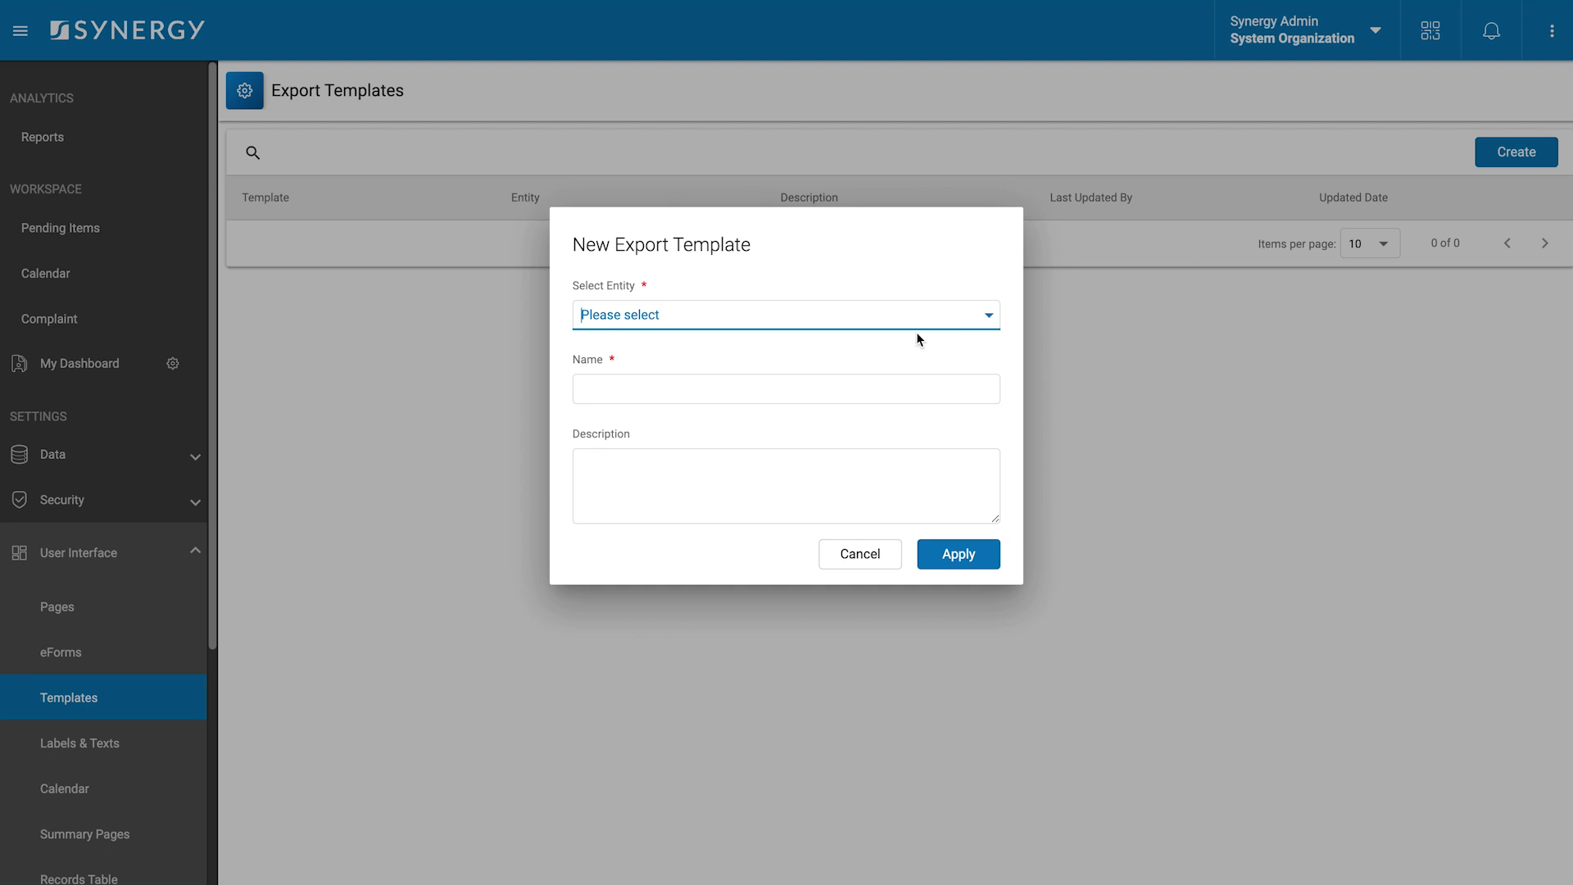
- Create a Complaint-entity export template named 'Complaint' with description 'Complaint Export'
left_click(866, 323)
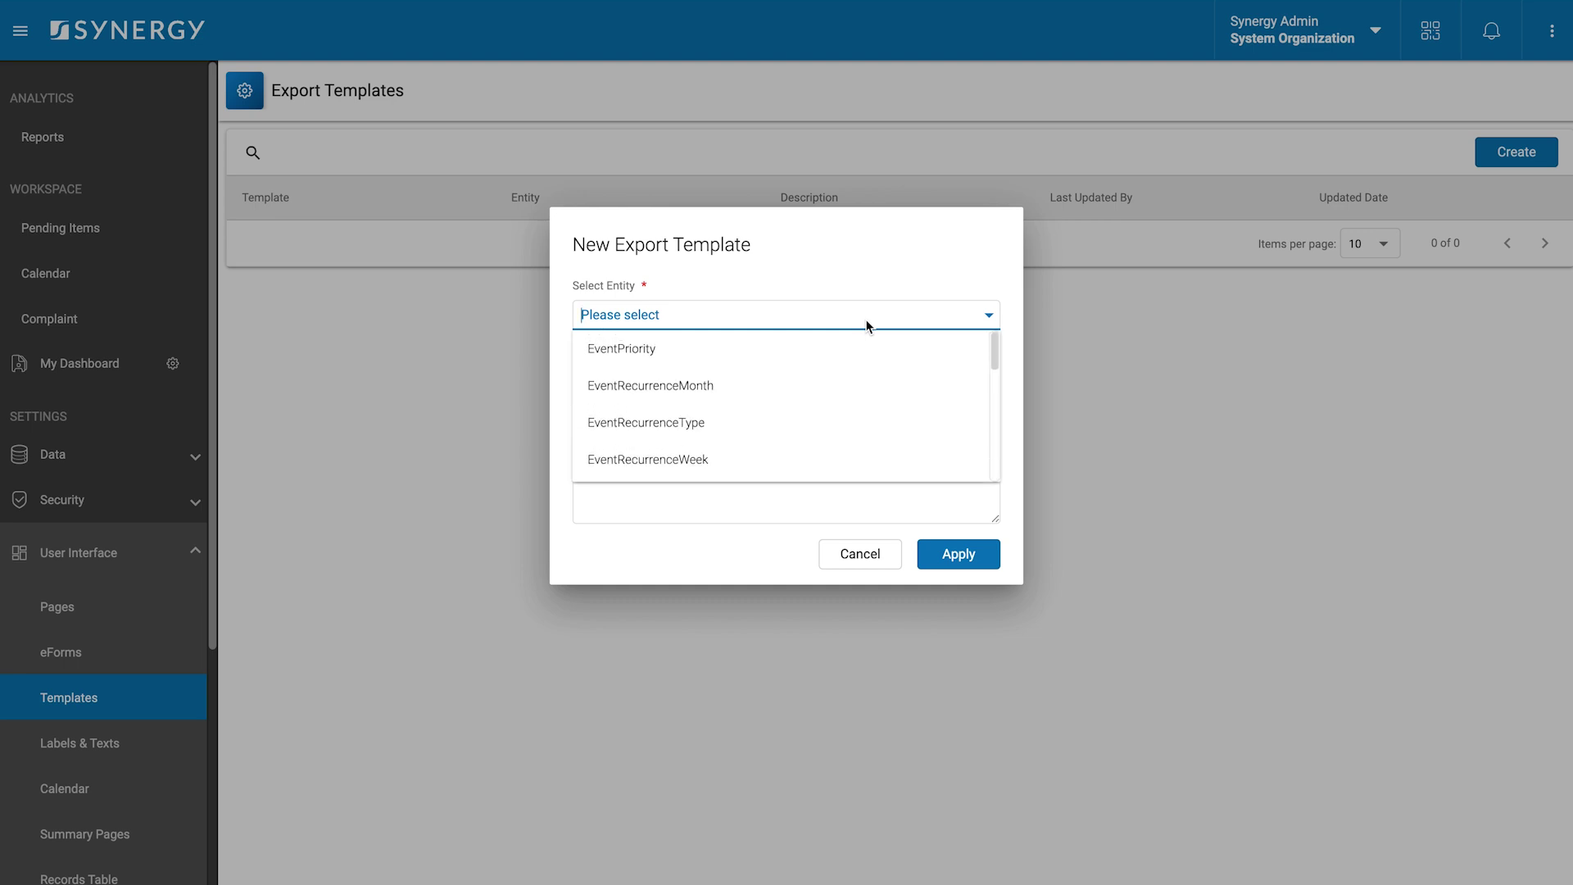
type("com")
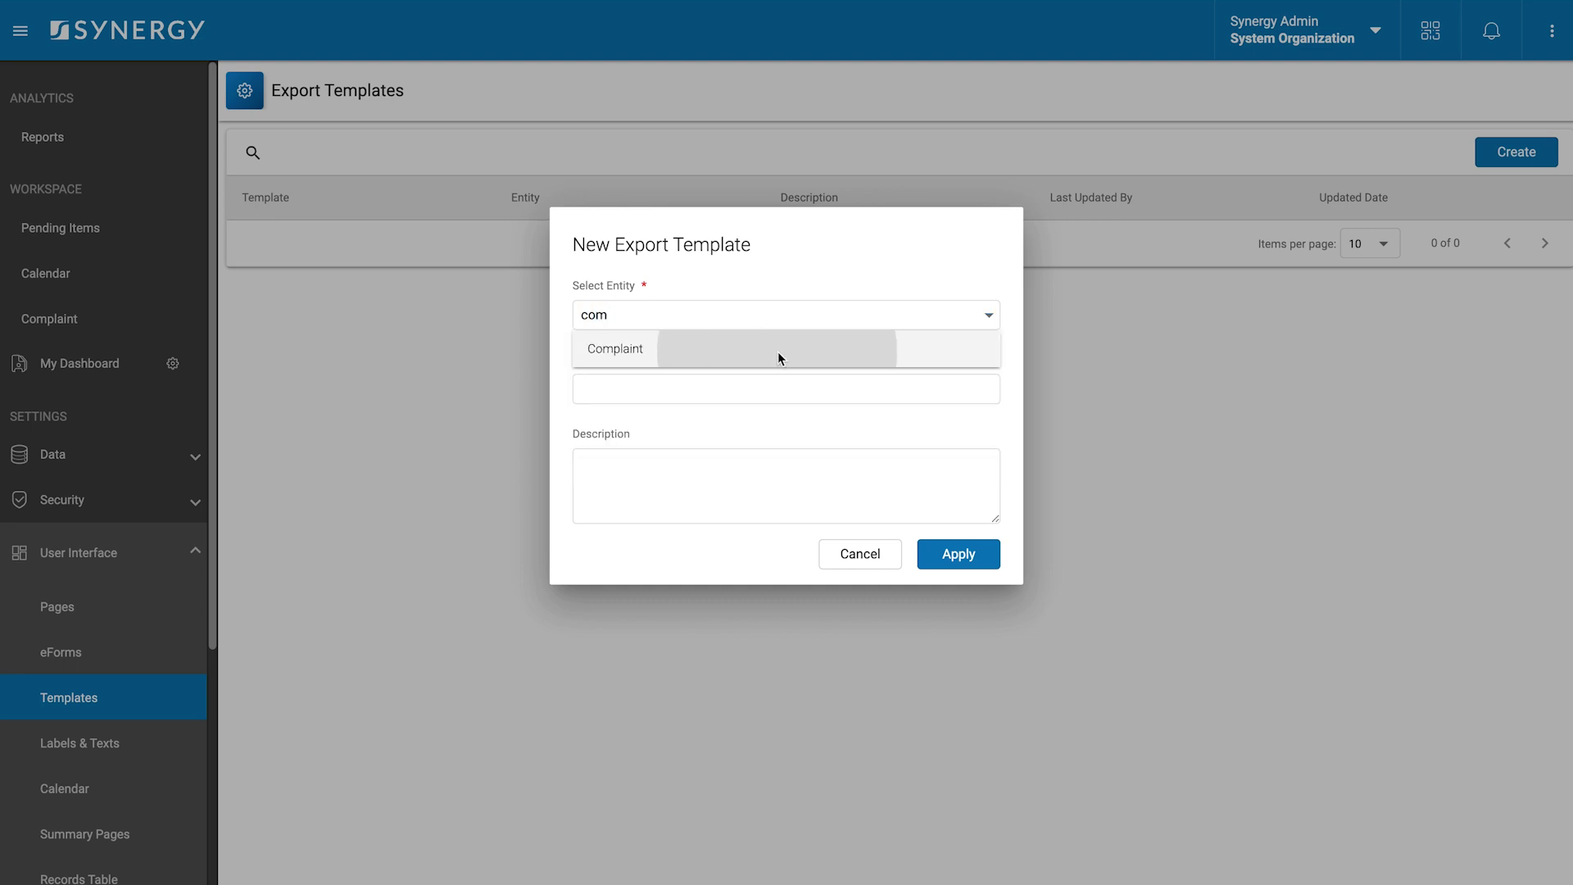
left_click(778, 352)
type("C")
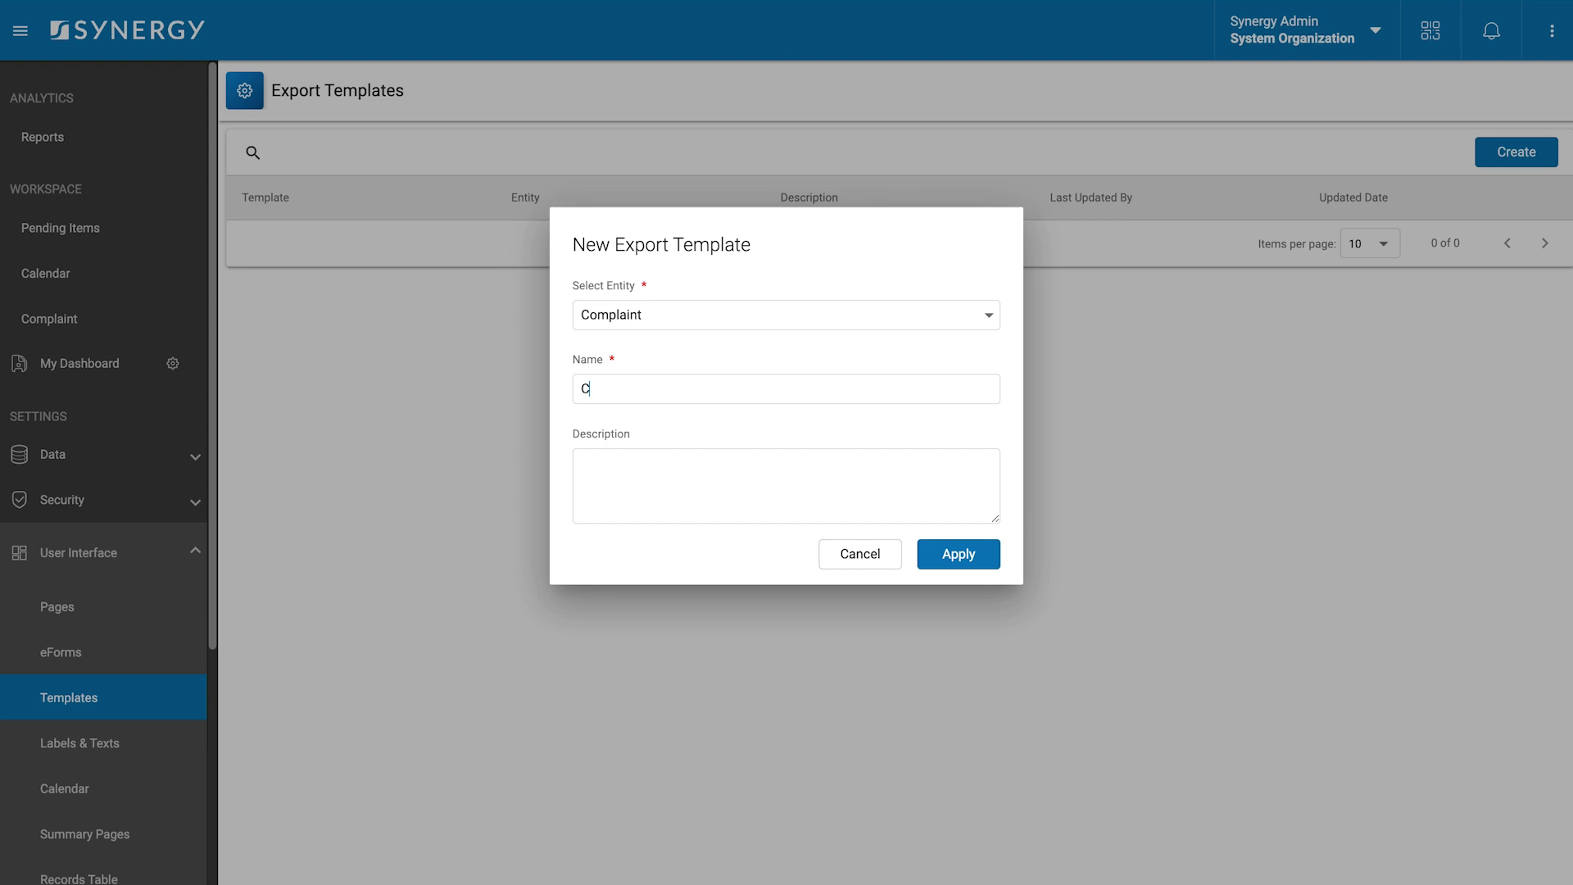
type("omplaint")
left_click(664, 467)
type("Complaint Export")
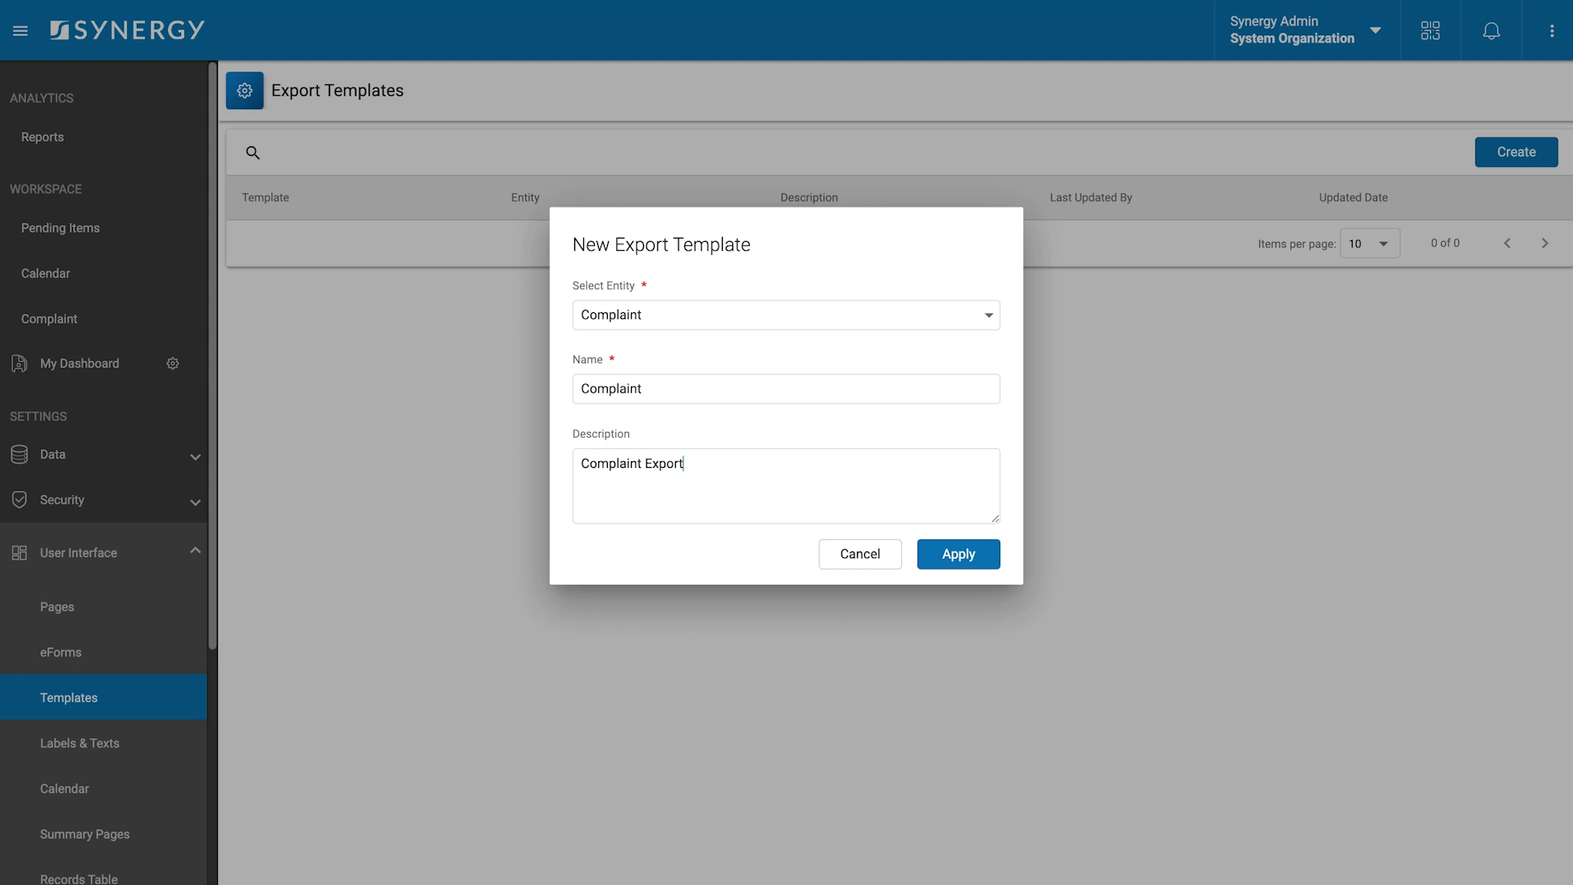
left_click(944, 555)
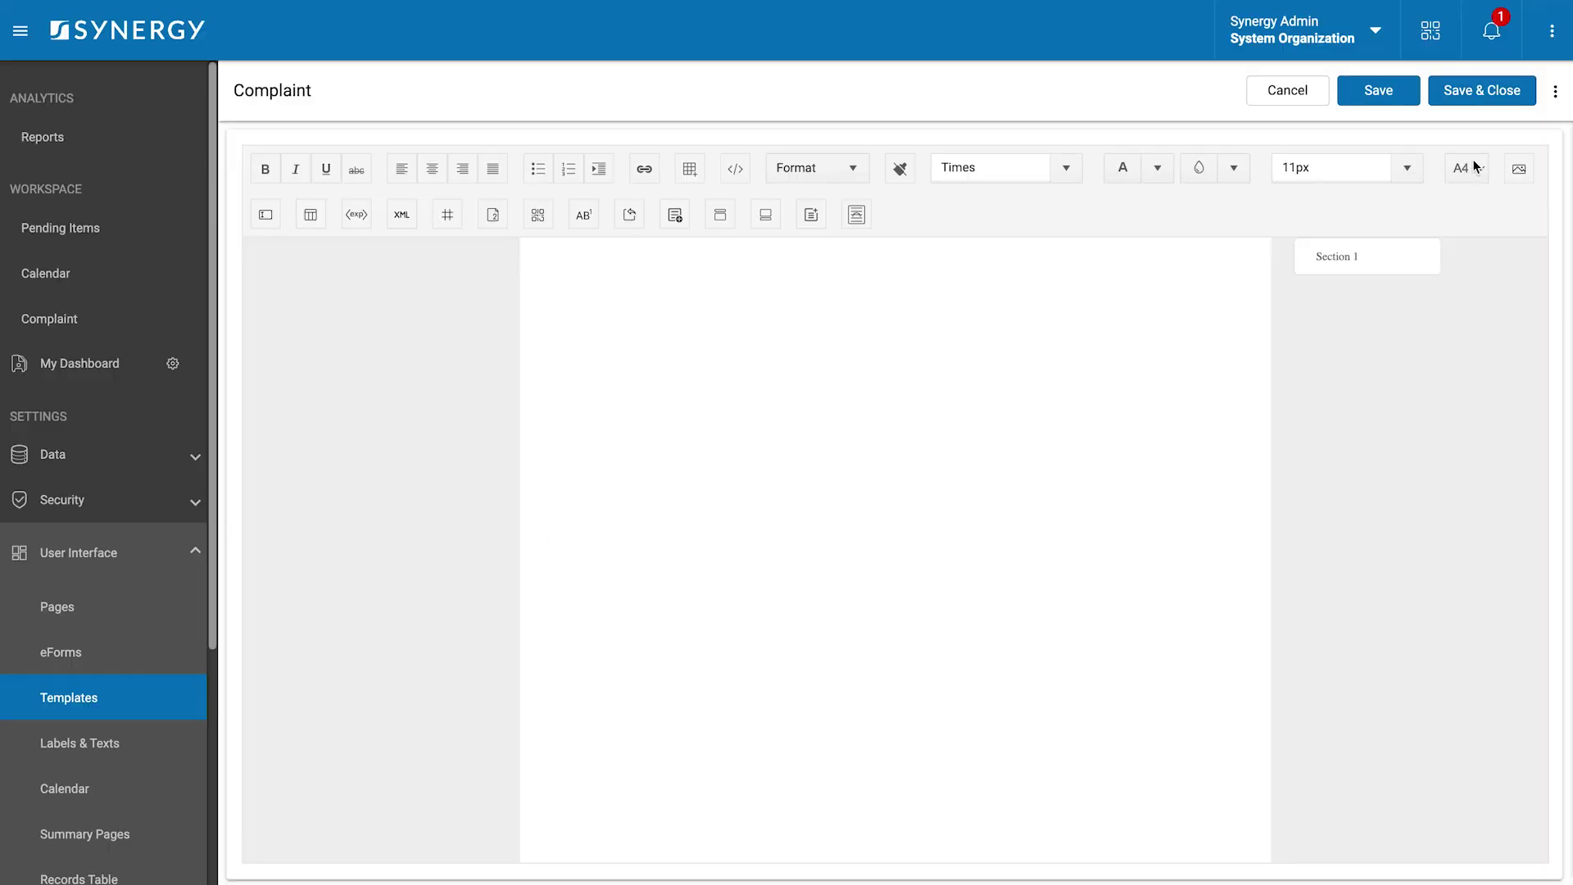
- Insert the Picture1.png logo and centre it at the top of the page
left_click(1514, 172)
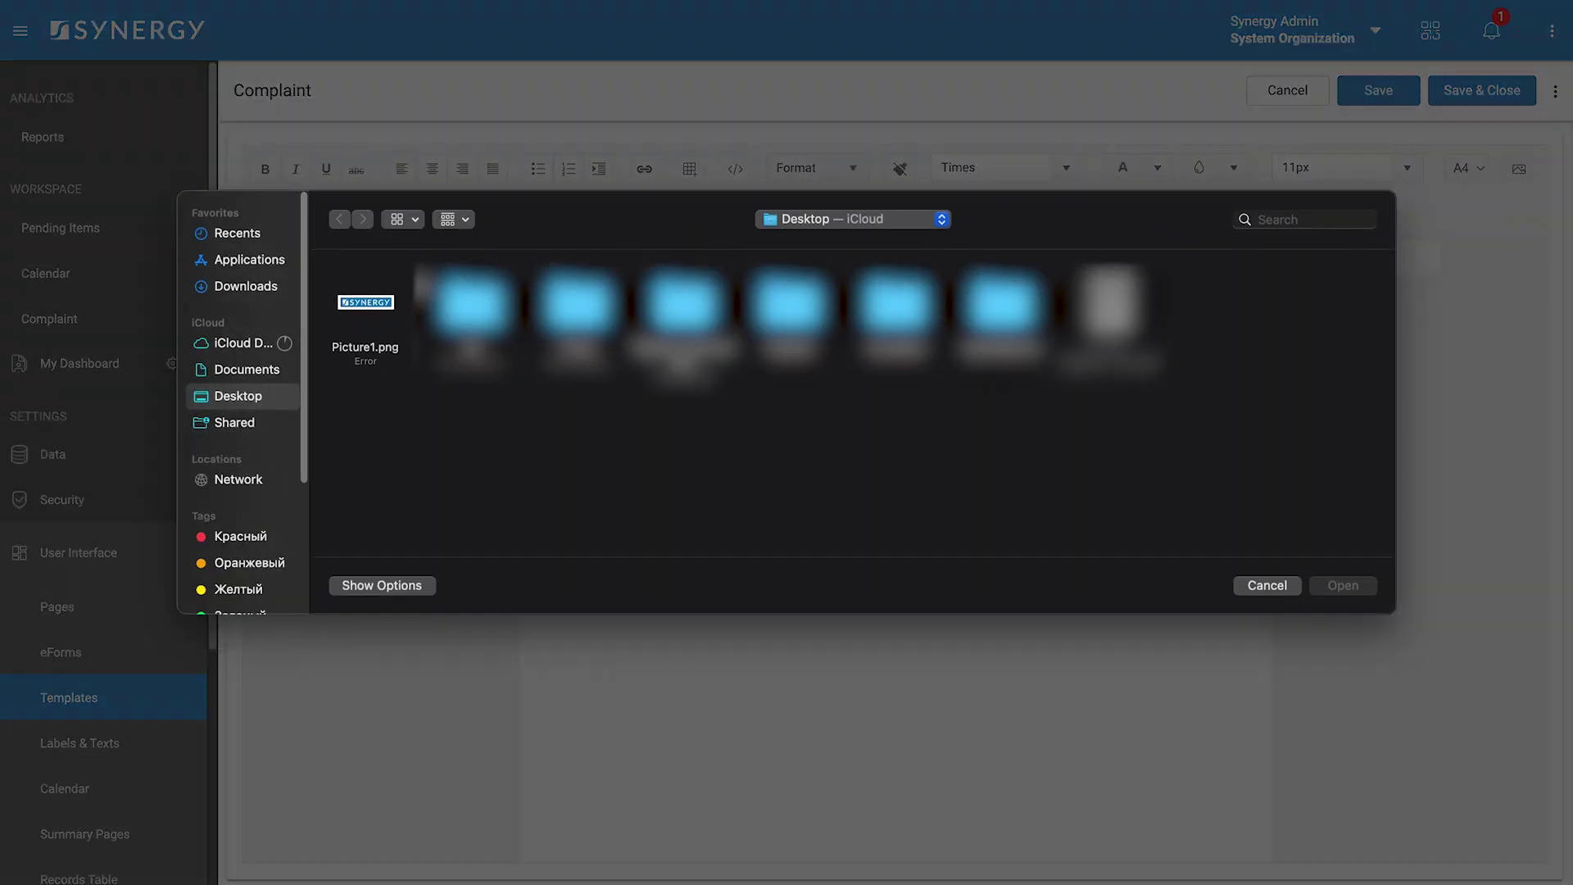
left_click(378, 300)
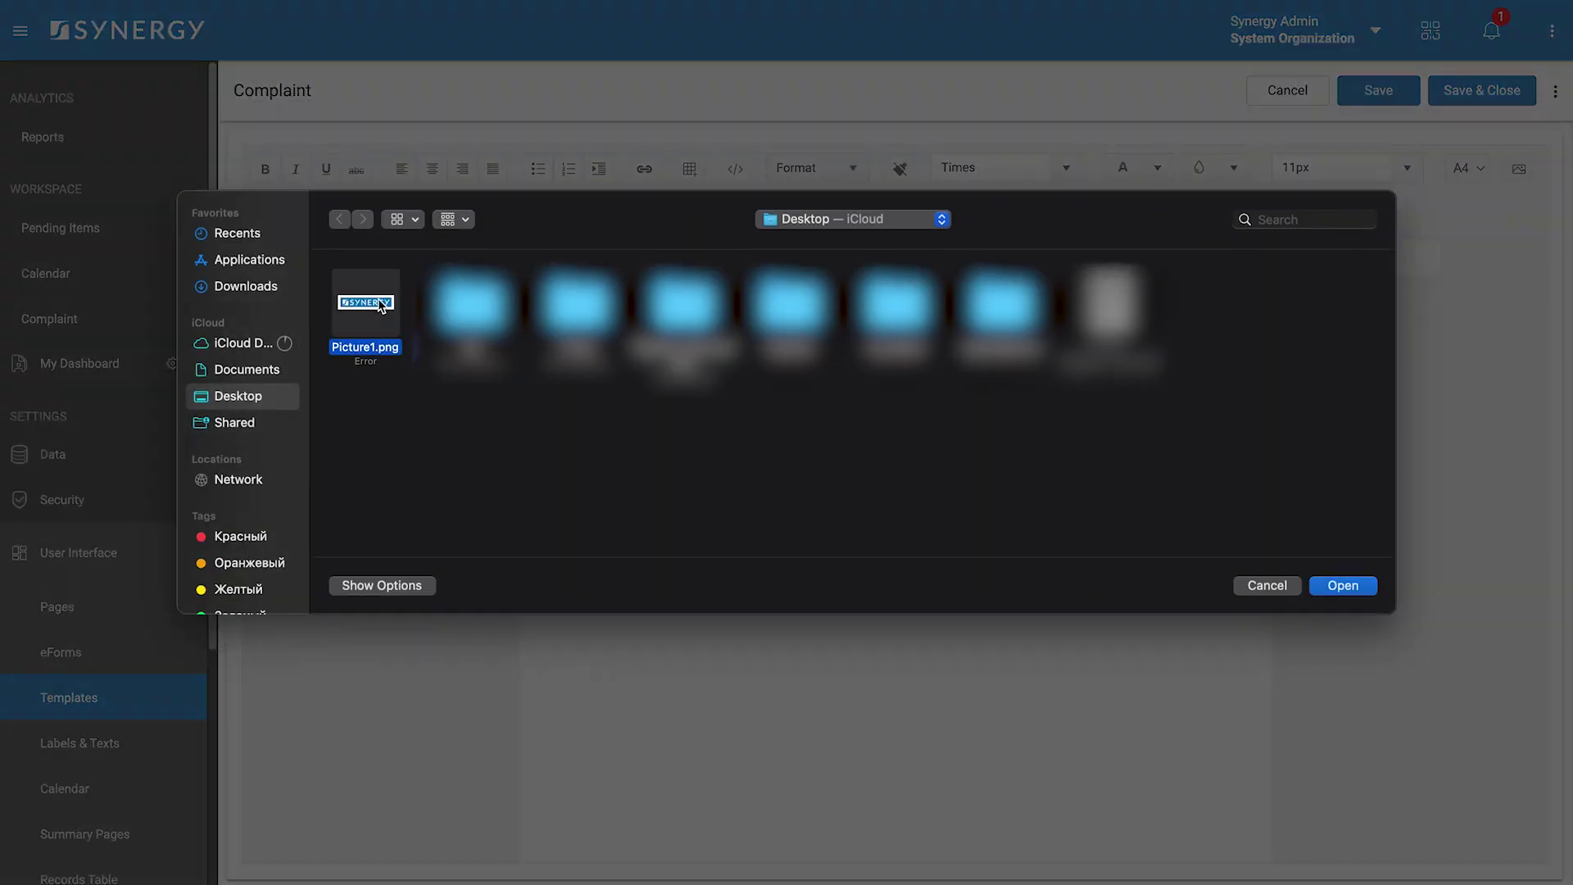
left_click(1336, 584)
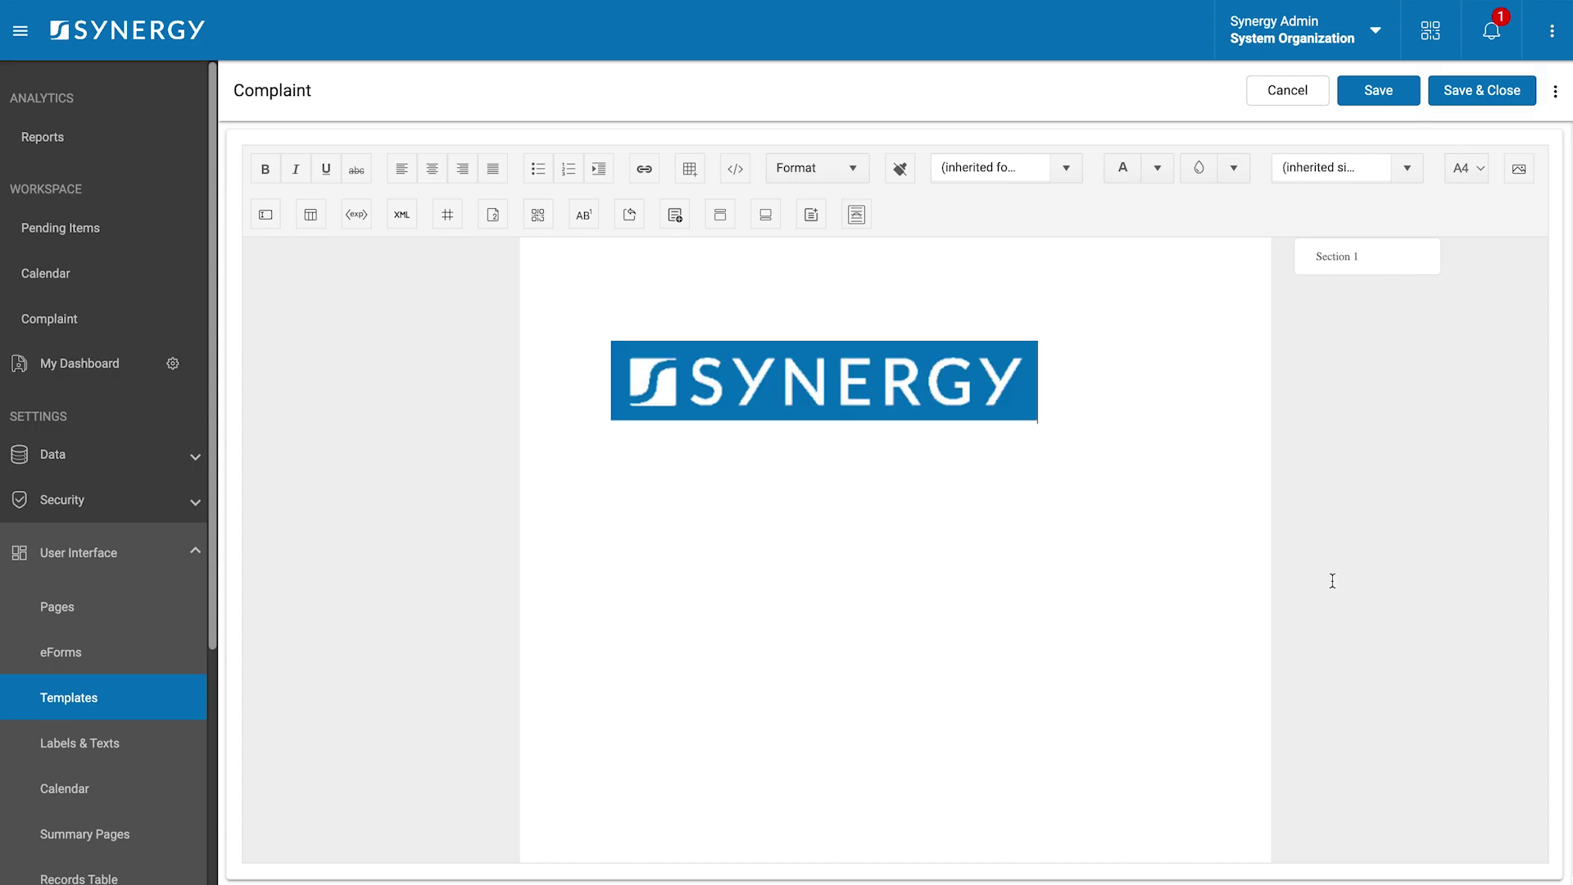
left_click(607, 379)
left_click(431, 169)
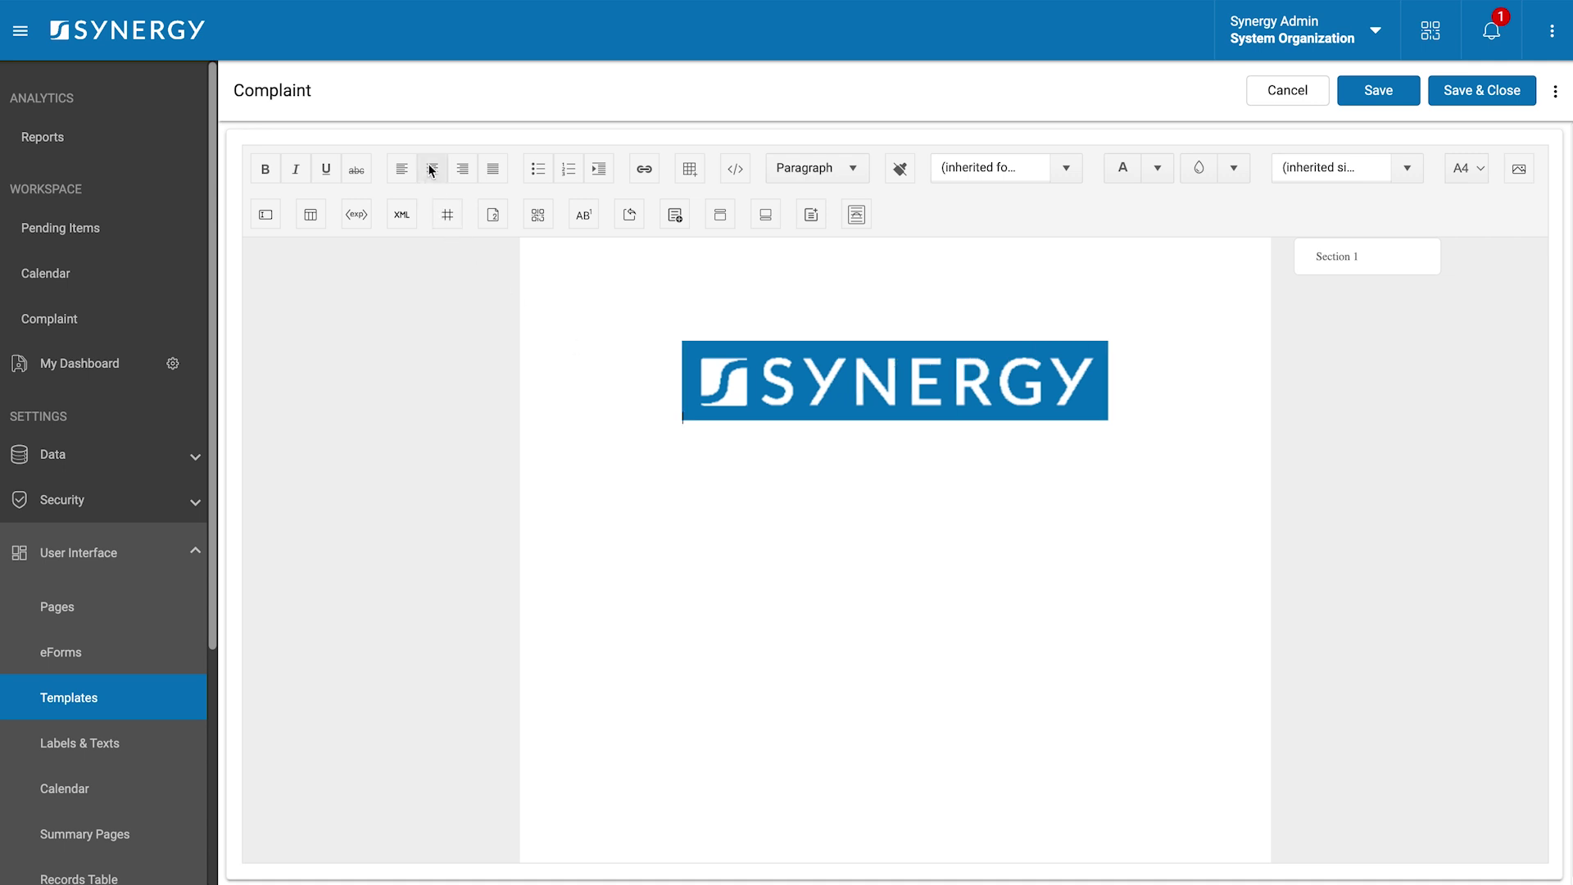
- Add a 20px '[Complaint_Code] Complaint Details Report' heading below the logo and select Complaint_Code
left_click(1123, 408)
key("Return")
left_click(1402, 169)
scroll(1327, 270, "down", 1)
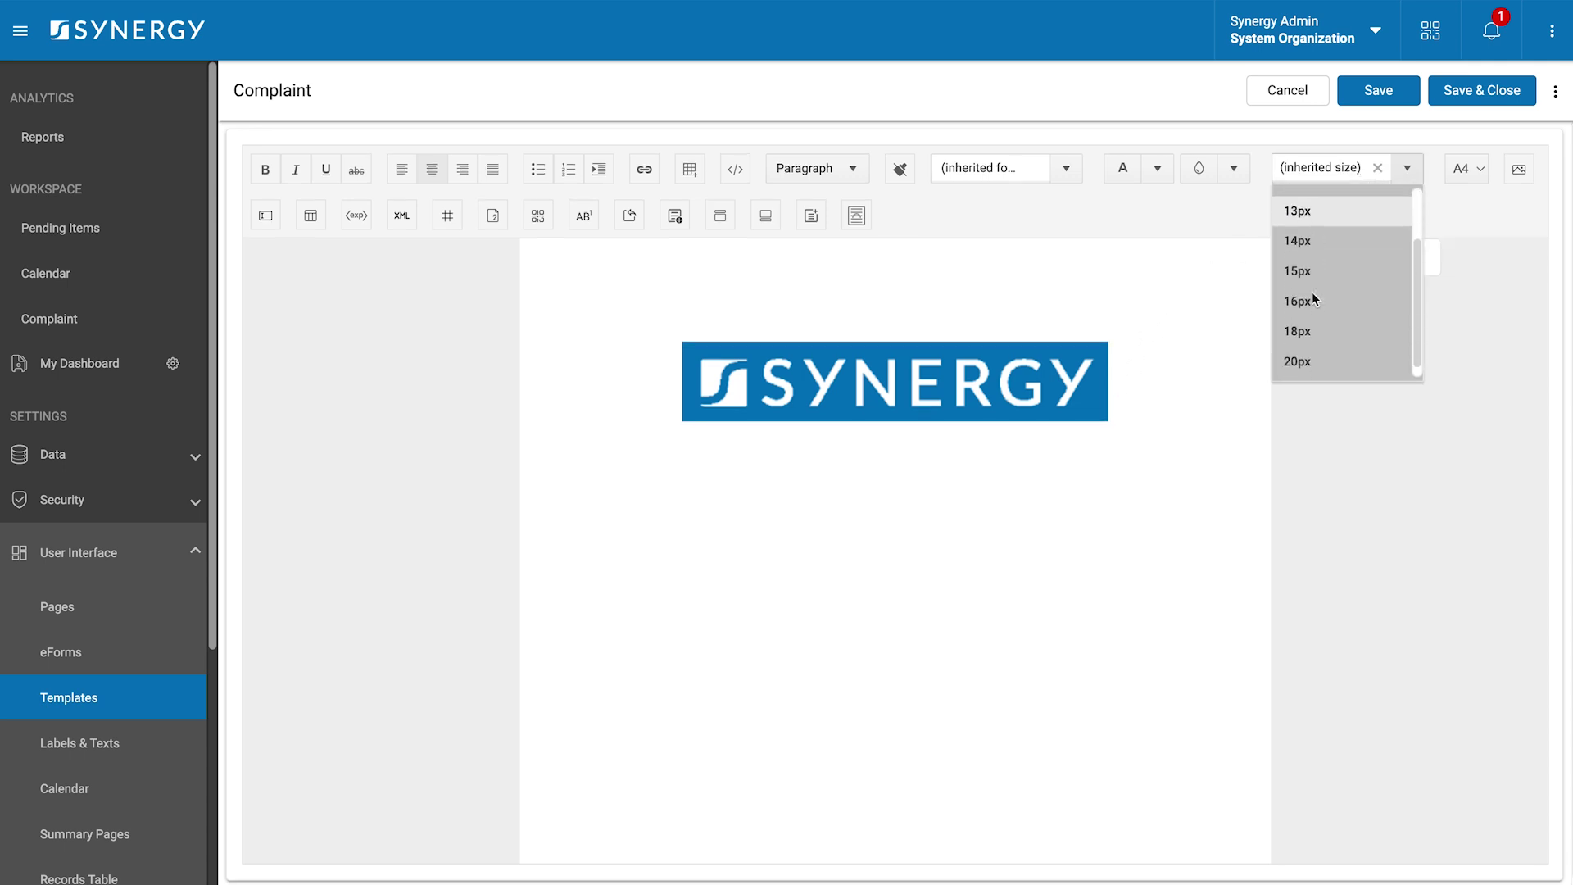
left_click(1306, 362)
type("[Complain")
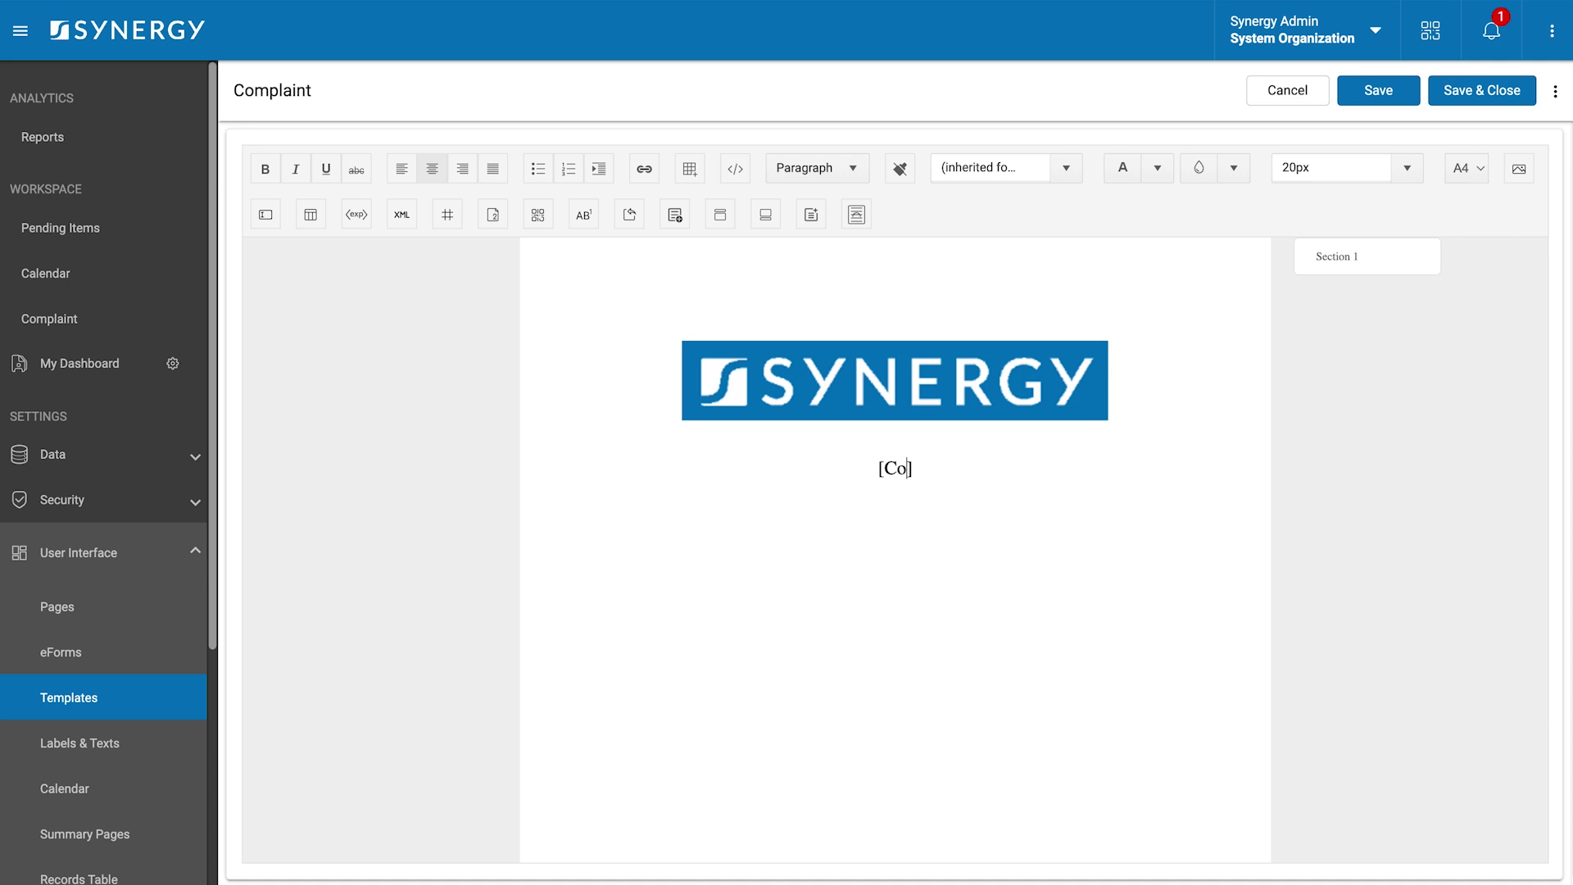
type("t_Code] Complaint")
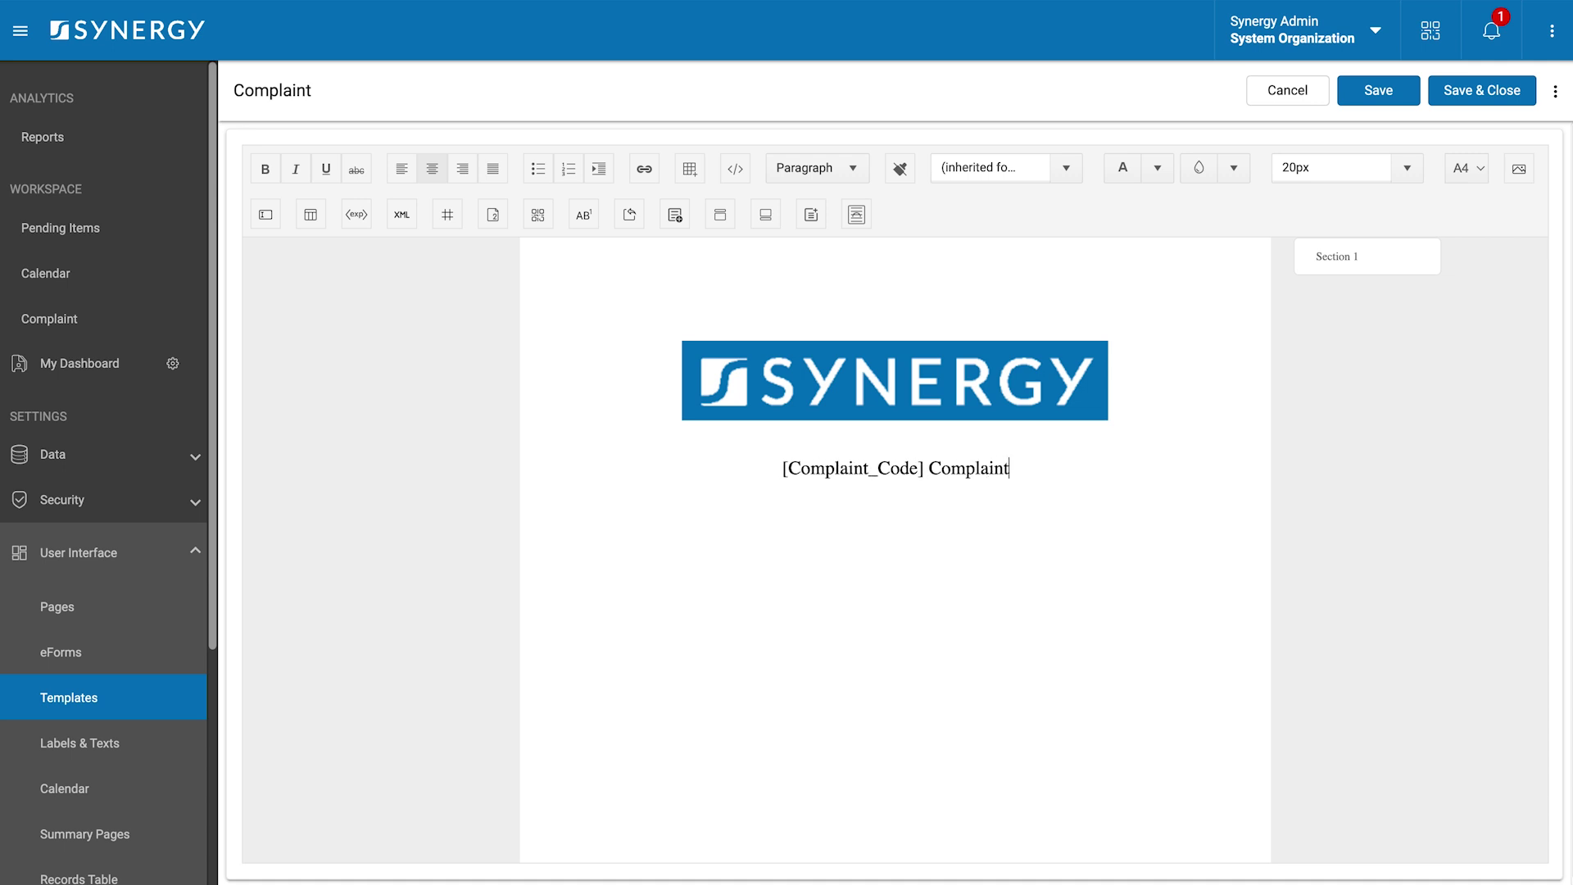
type(" Details Report")
left_click_drag(867, 472, 733, 474)
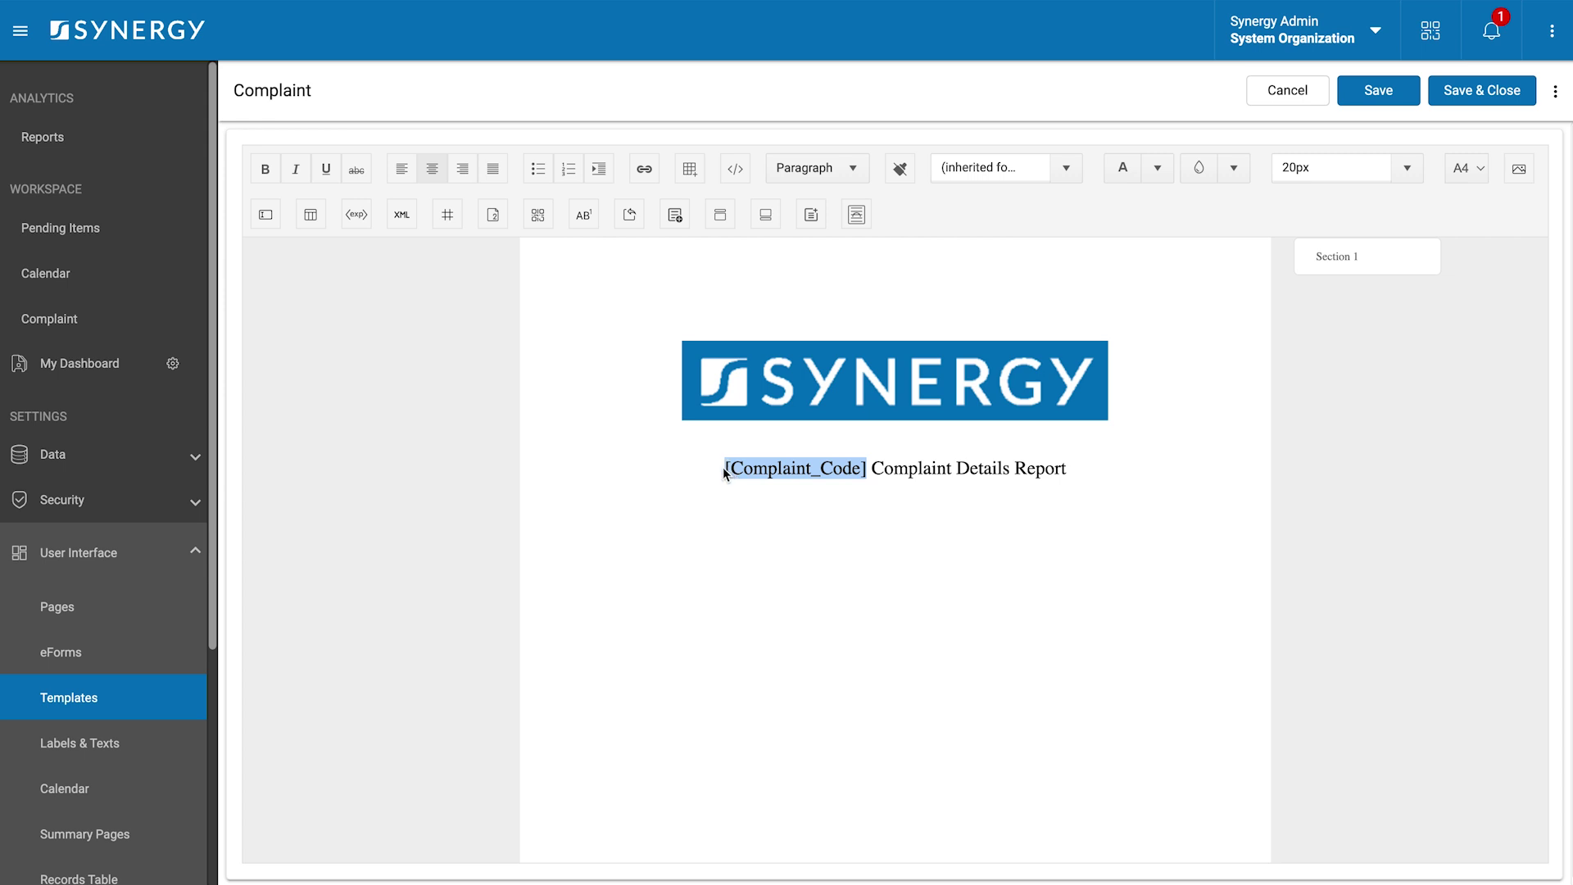
- Insert a Complaint Number dynamic field before the template title
left_click(269, 220)
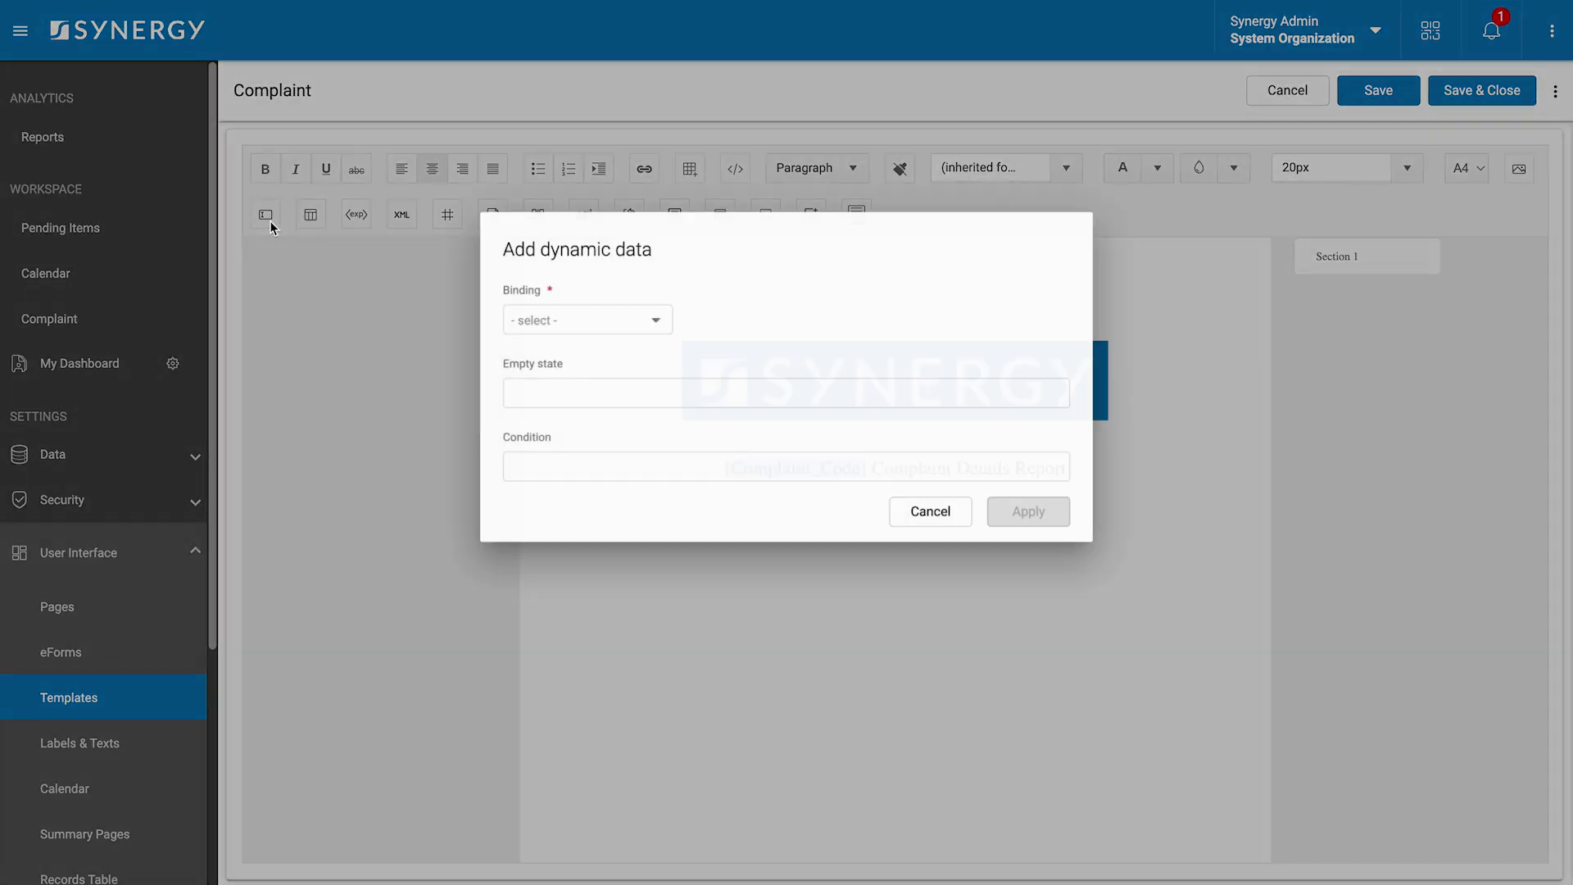
left_click(555, 321)
type("num")
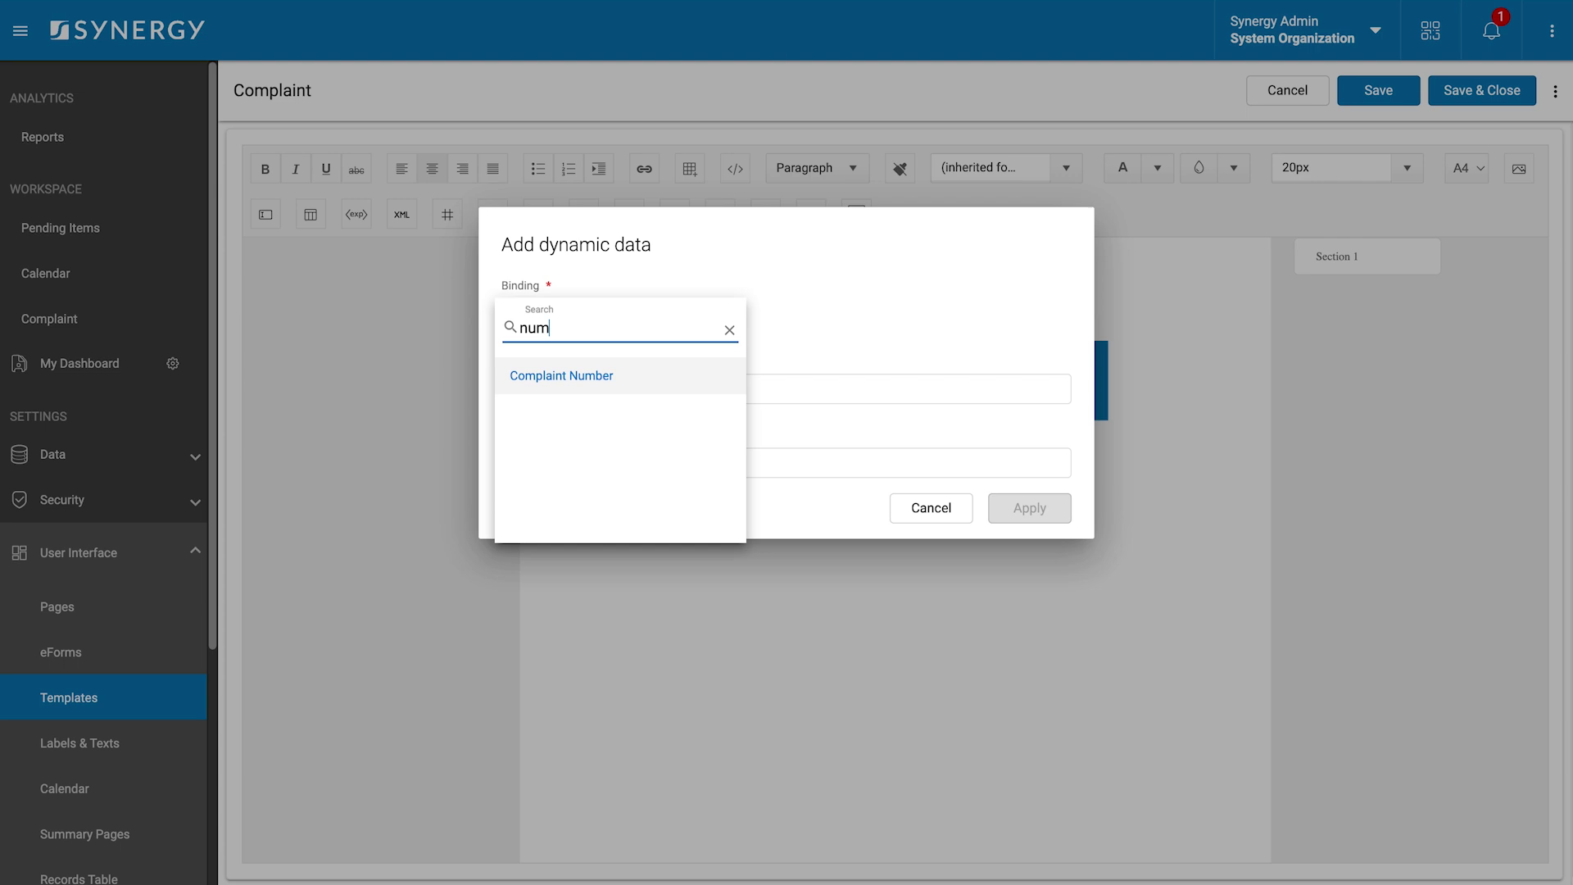
left_click(563, 376)
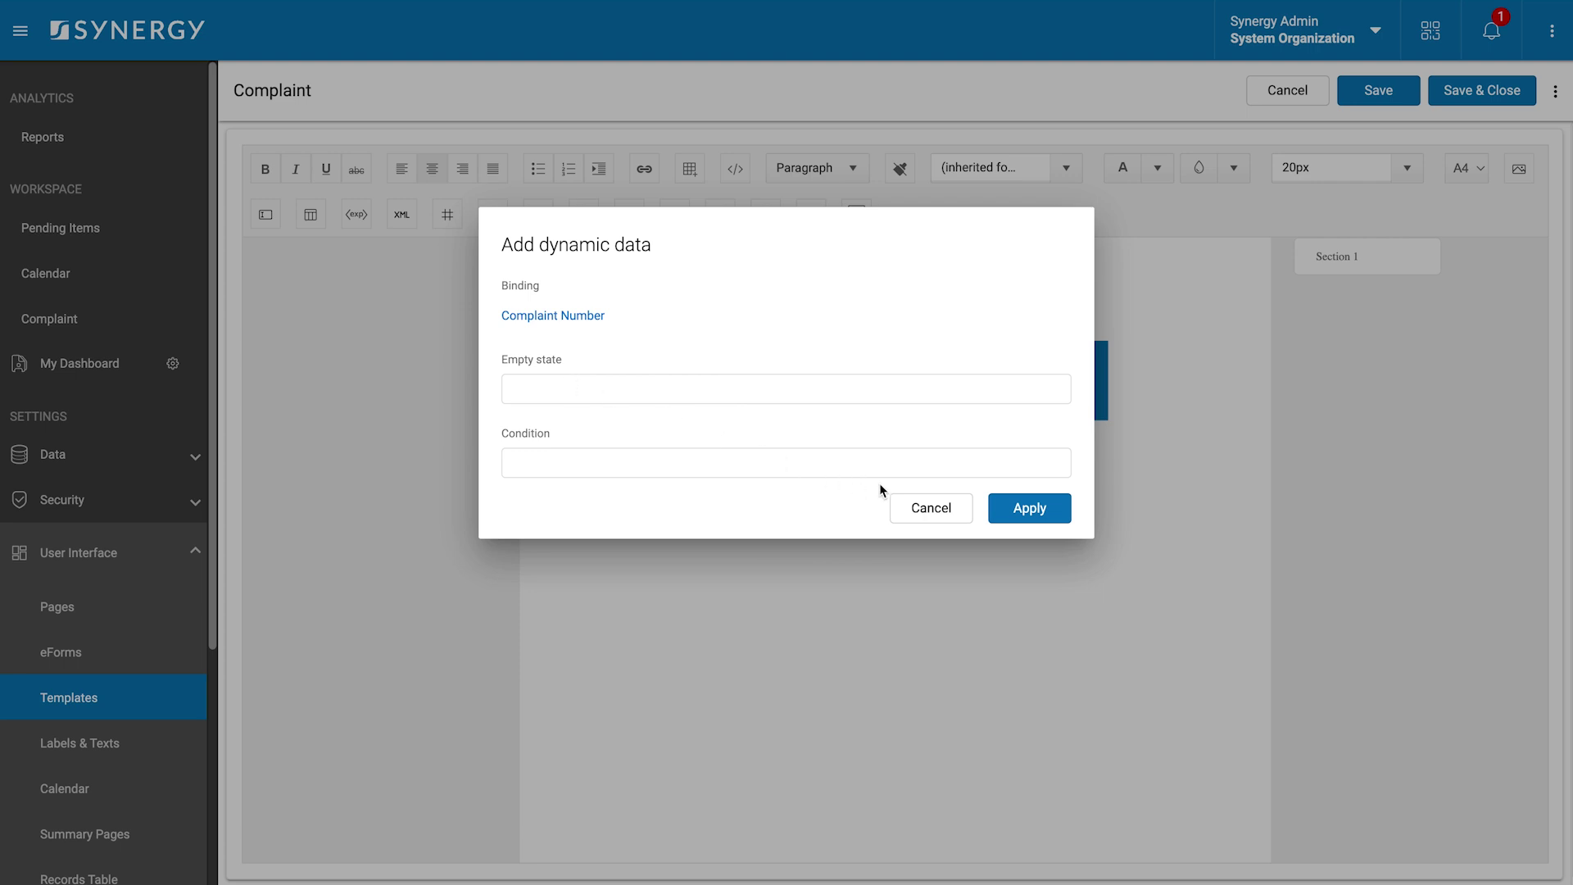
left_click(992, 508)
- Italicise the intro paragraph and enlarge the text of the complainant and date lines
triple_click(622, 531)
left_click(296, 168)
left_click_drag(611, 647, 975, 768)
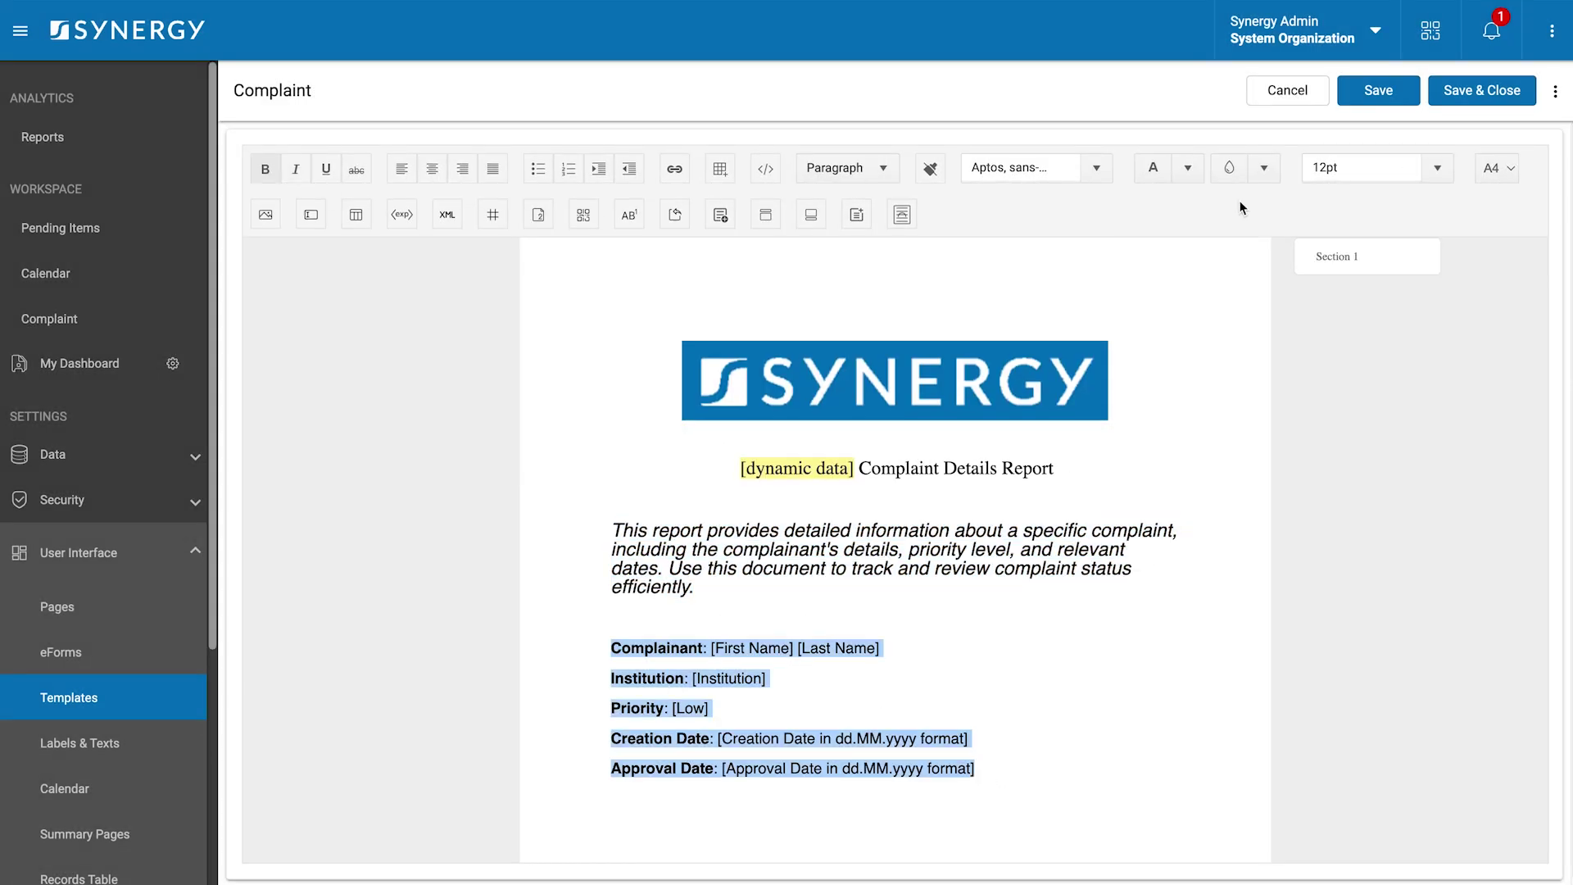
left_click(1438, 168)
left_click(1360, 271)
- Bind the [First Name] and [Last Name] placeholders to dynamic data fields
left_click_drag(740, 648, 853, 648)
left_click(401, 214)
left_click(587, 404)
left_click(991, 508)
left_click_drag(971, 648, 868, 649)
left_click(402, 214)
left_click(532, 411)
left_click(991, 508)
- Bind the [Institution] placeholder to the organisation name field
left_click_drag(713, 679, 805, 679)
left_click(402, 214)
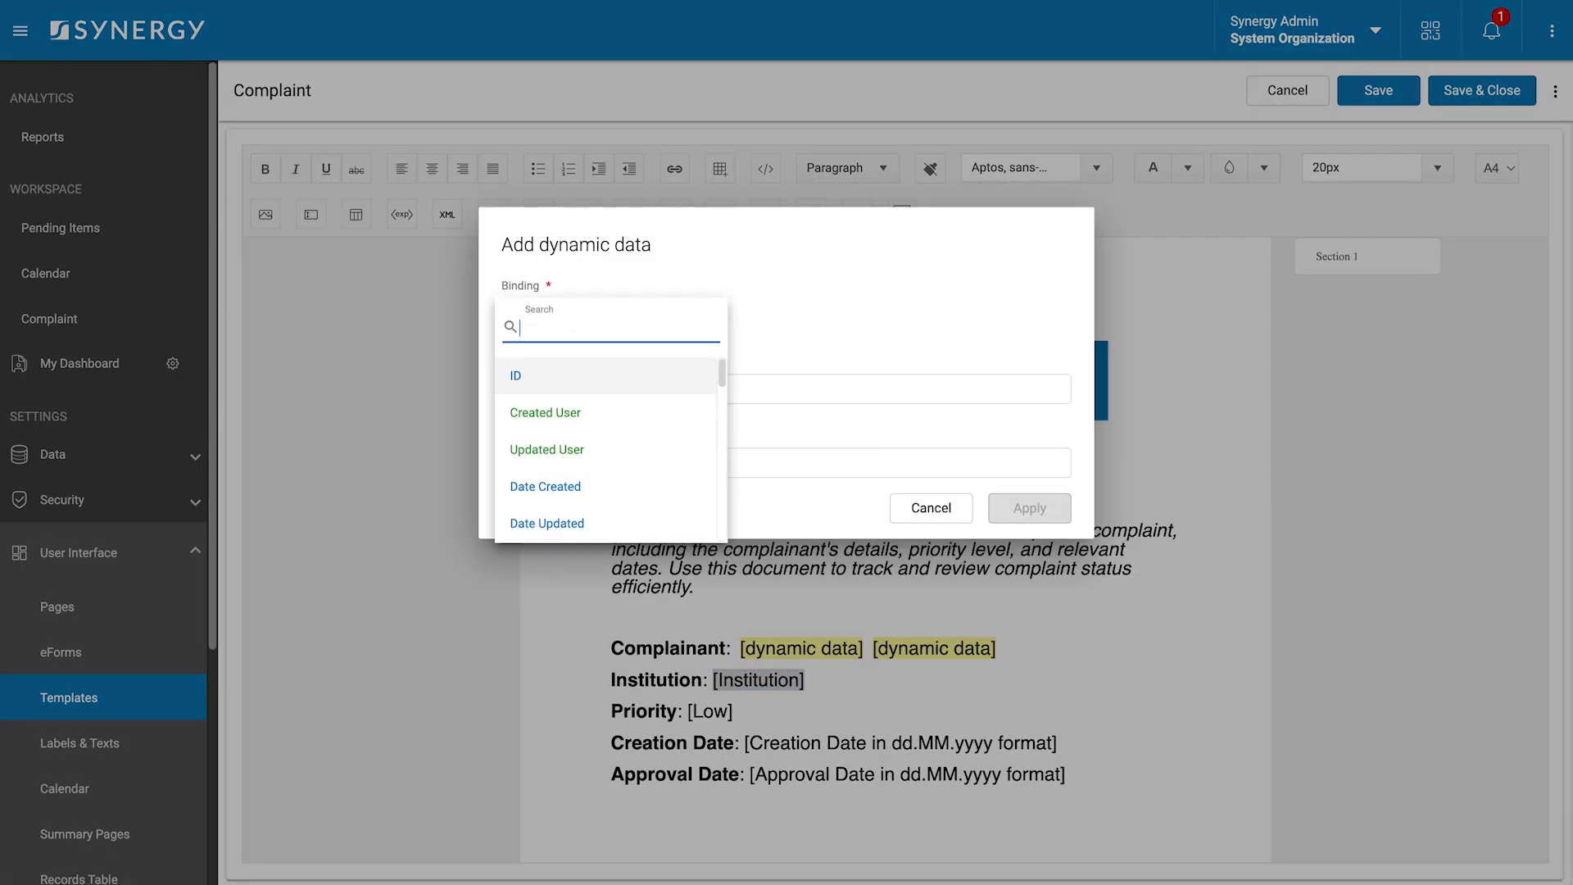
left_click(574, 404)
left_click(702, 423)
left_click(1029, 553)
- Bind the [Low] priority placeholder to the priority name field
mouse_move(687, 711)
left_mouse_down()
mouse_move(1057, 742)
mouse_move(750, 775)
left_mouse_up()
left_click(401, 214)
left_click(573, 311)
type("prio")
left_click(526, 372)
left_click(1029, 554)
- Bind the creation date placeholder to Date Created
left_click(401, 214)
left_click(574, 312)
left_click(545, 413)
left_click(1029, 576)
- Bind the approval date in dd.MM.yyyy format, then save and close the template
left_click(402, 213)
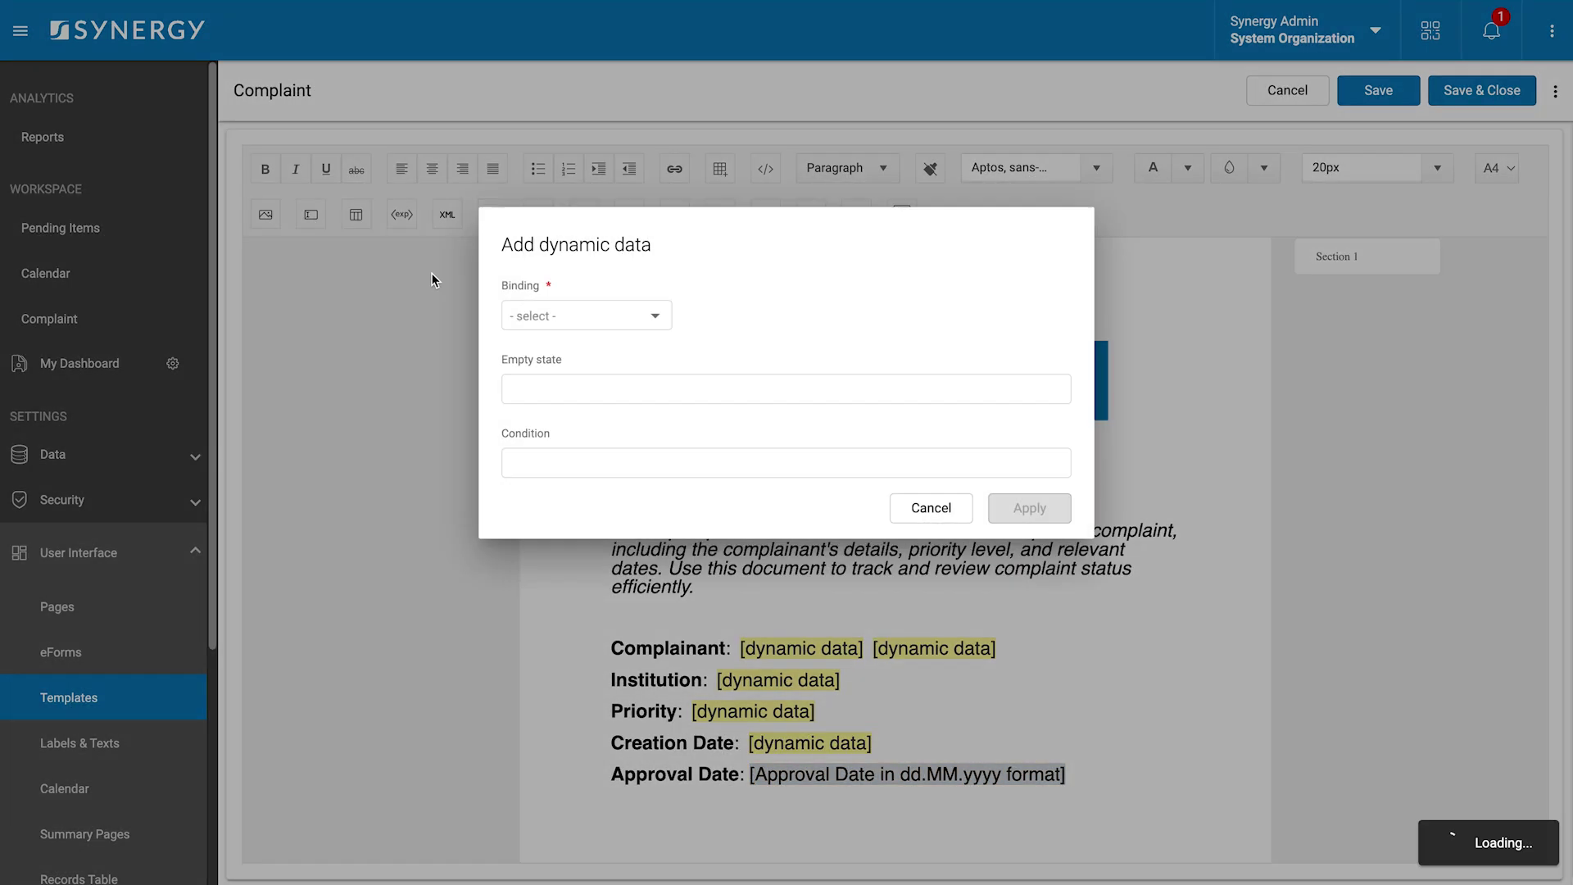
left_click(569, 312)
type("date")
scroll(615, 451, "down", 2)
left_click(574, 492)
left_click(574, 378)
left_click(442, 416)
left_click(1030, 576)
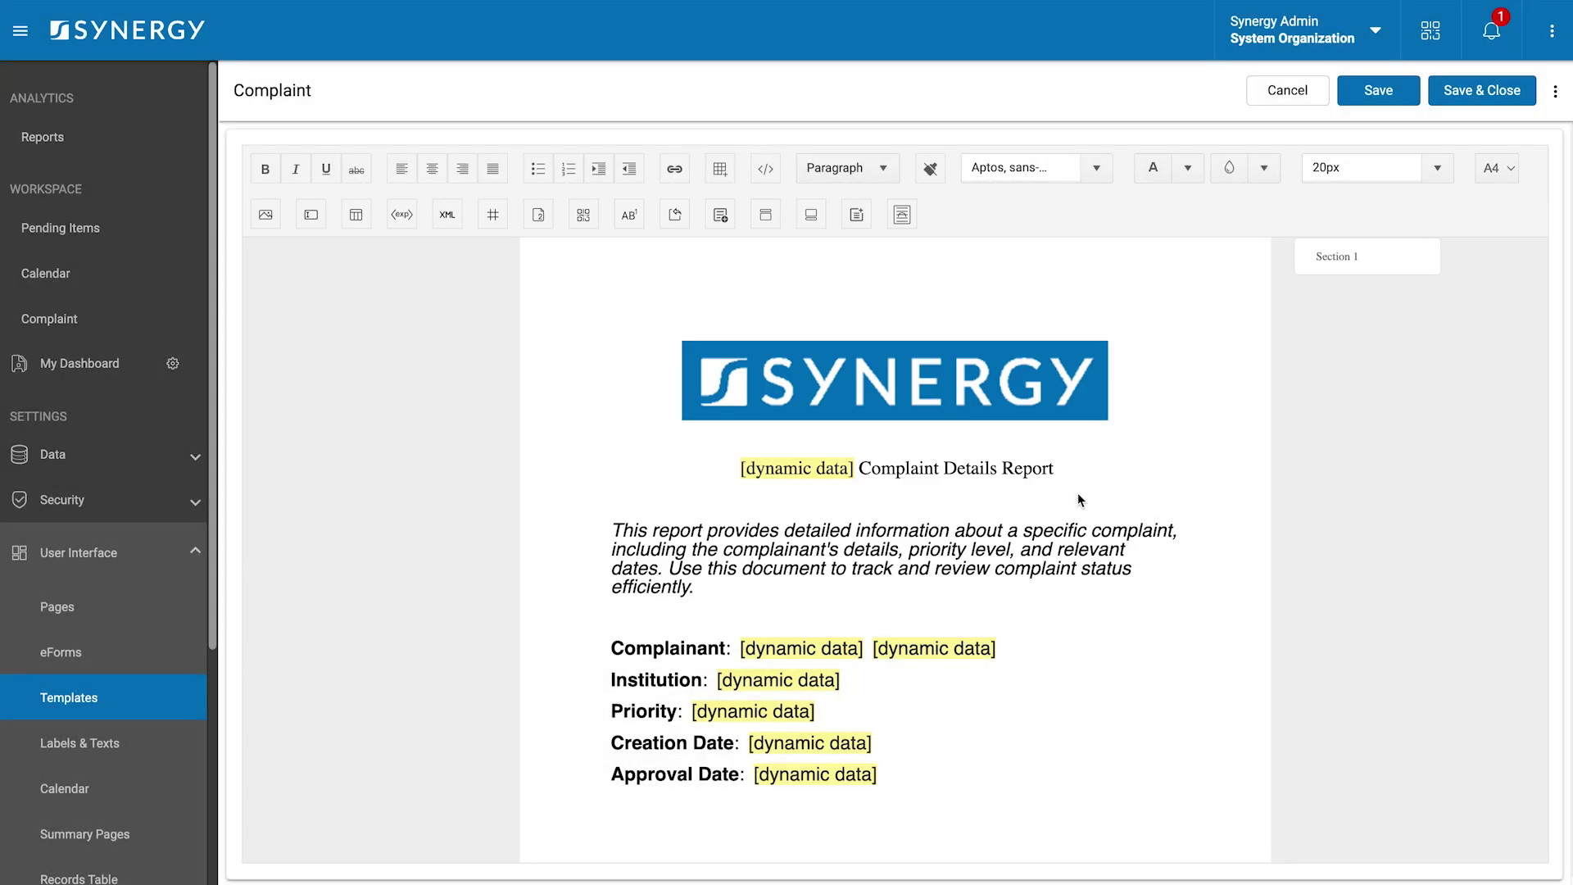
left_click(1467, 95)
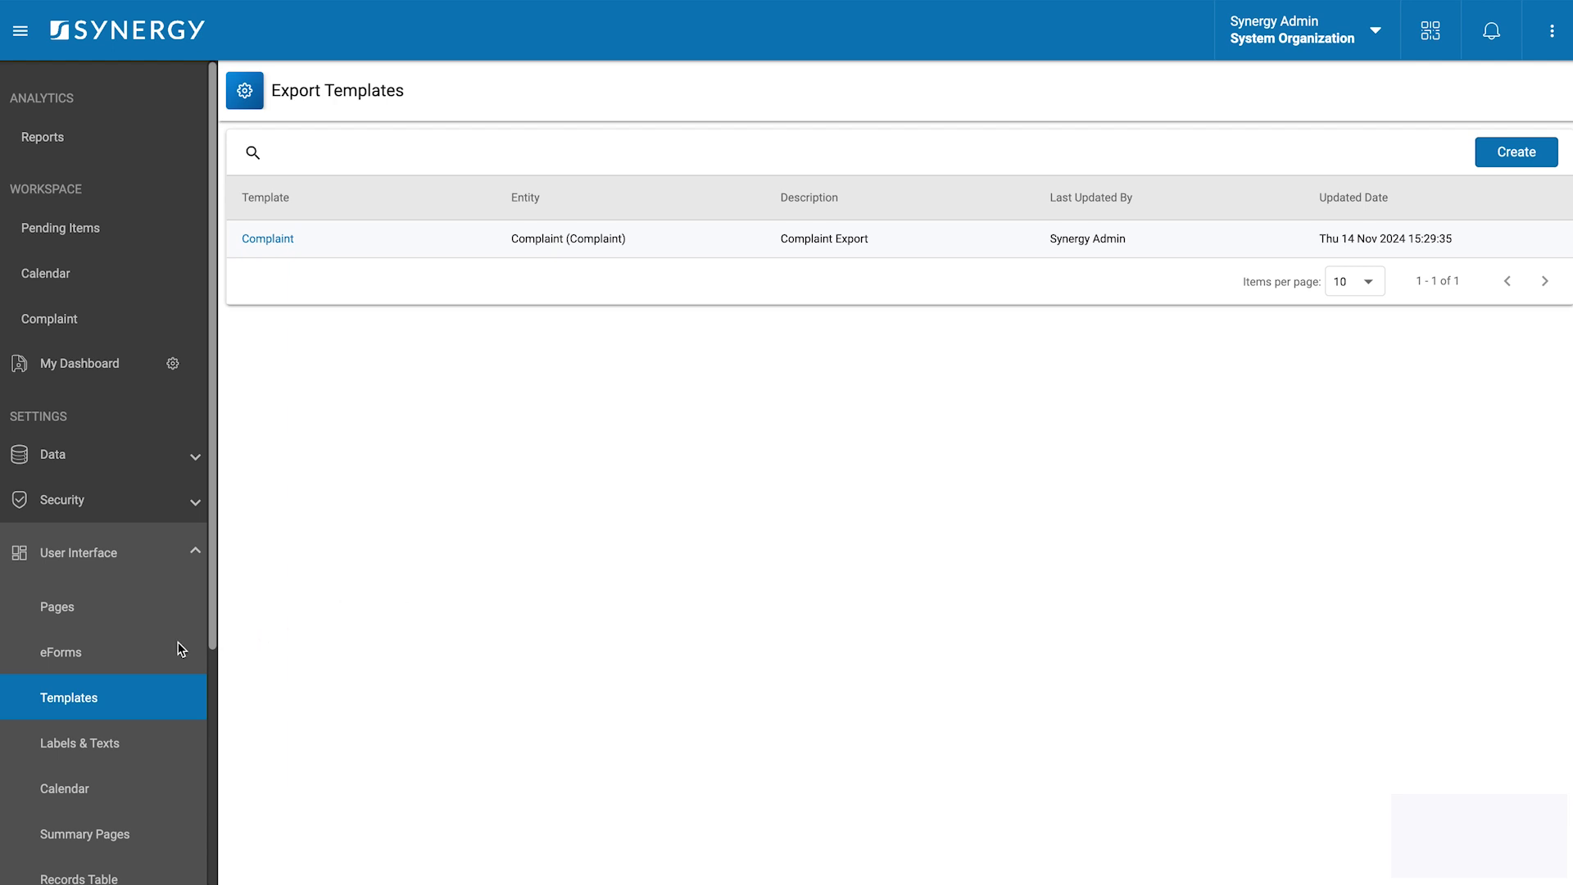
- Add the Complaint document export to the ComplaintViewForm header
left_click(136, 656)
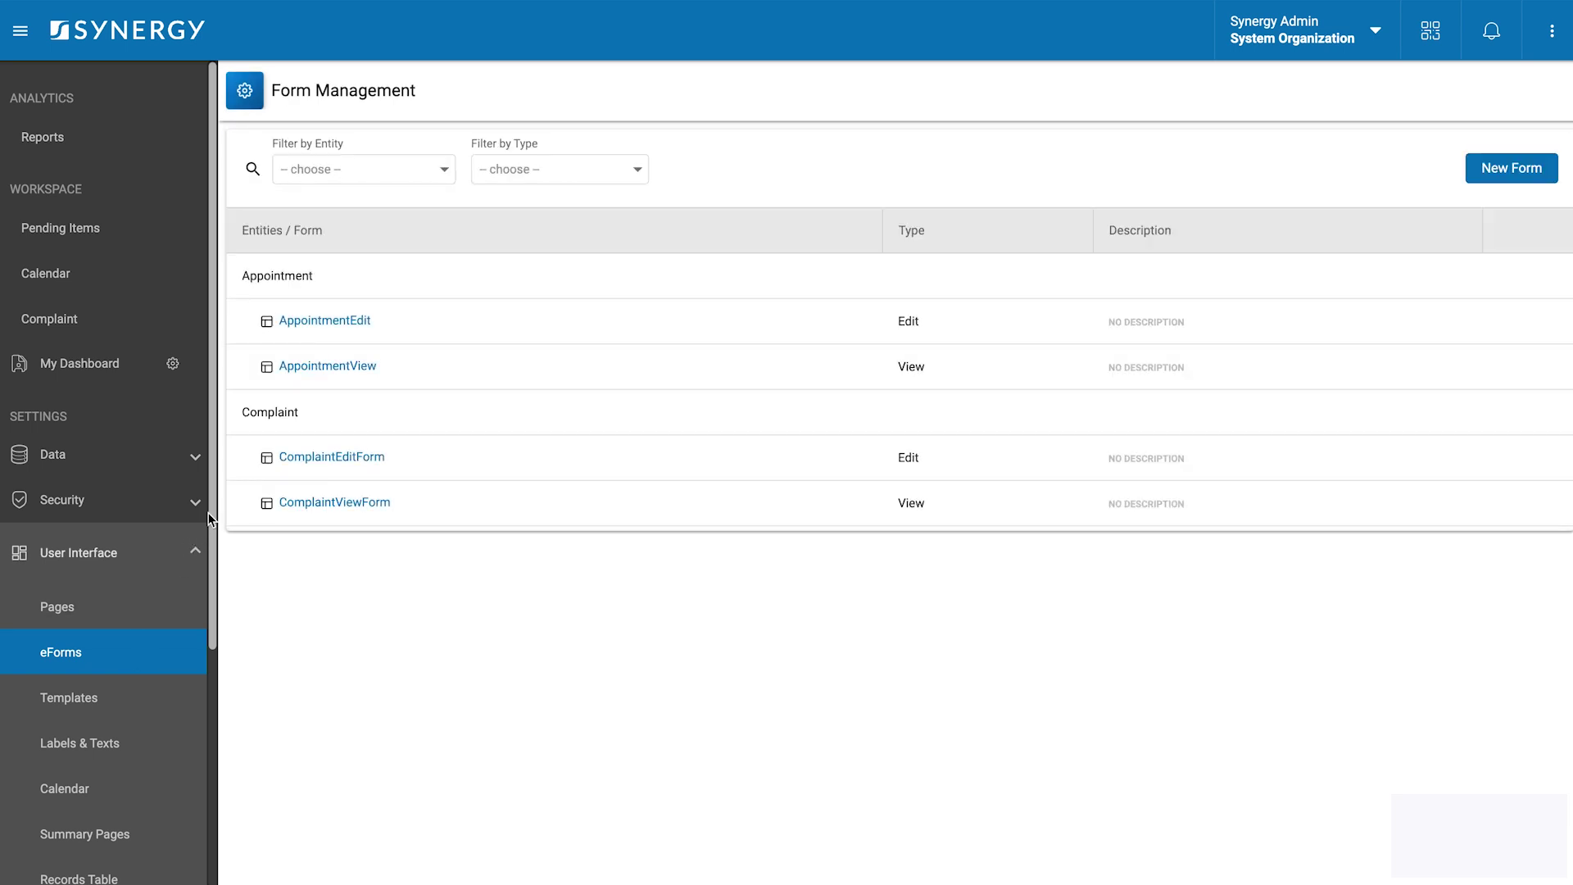
left_click(313, 501)
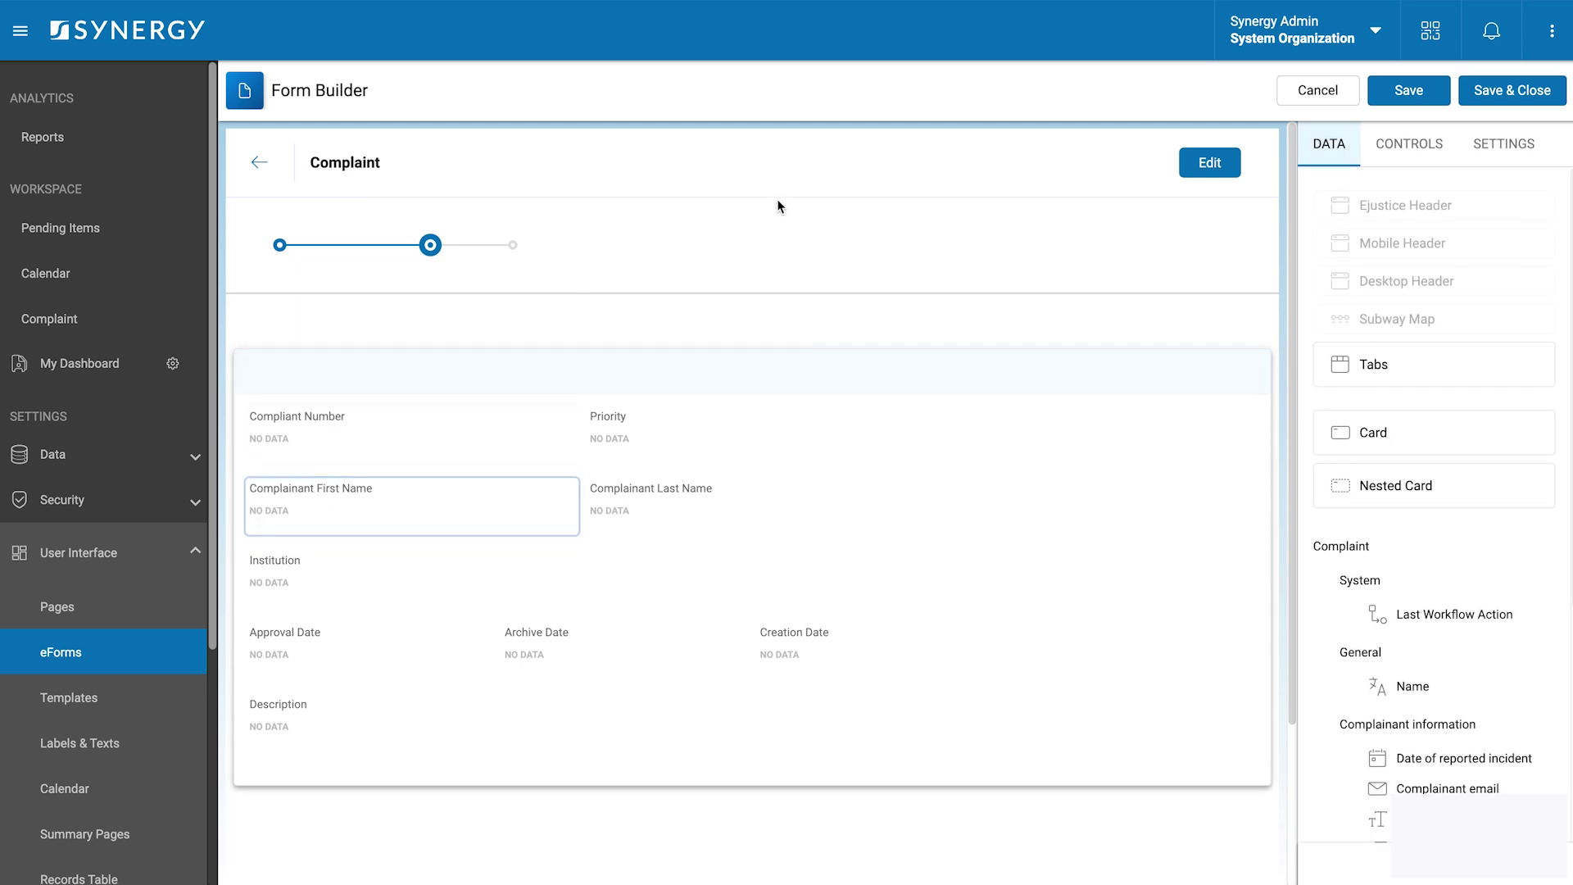
left_click(956, 156)
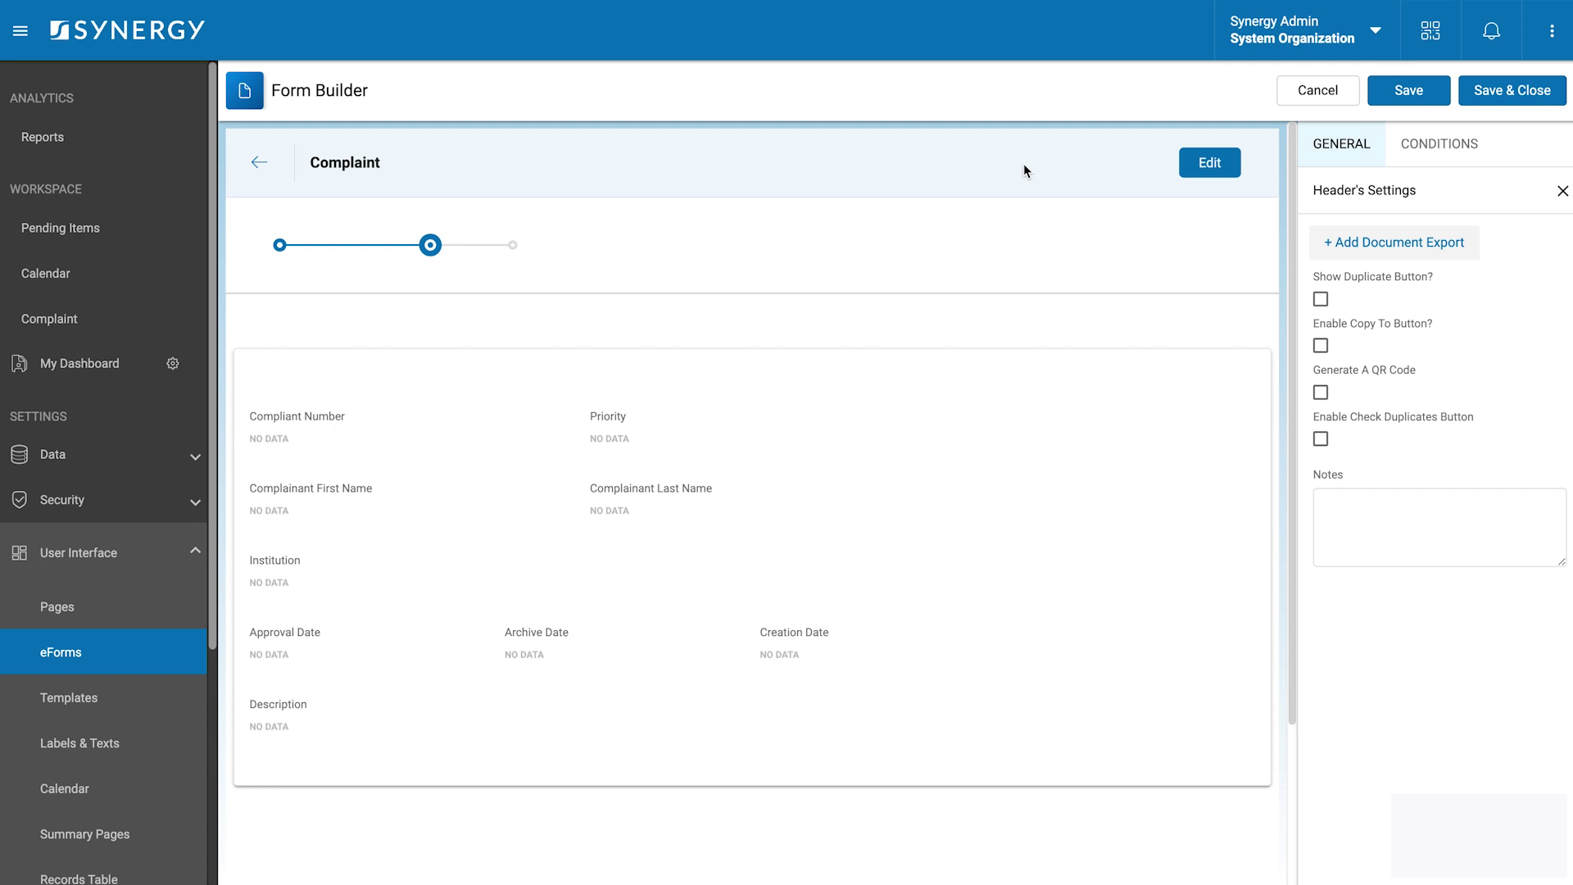
left_click(1357, 239)
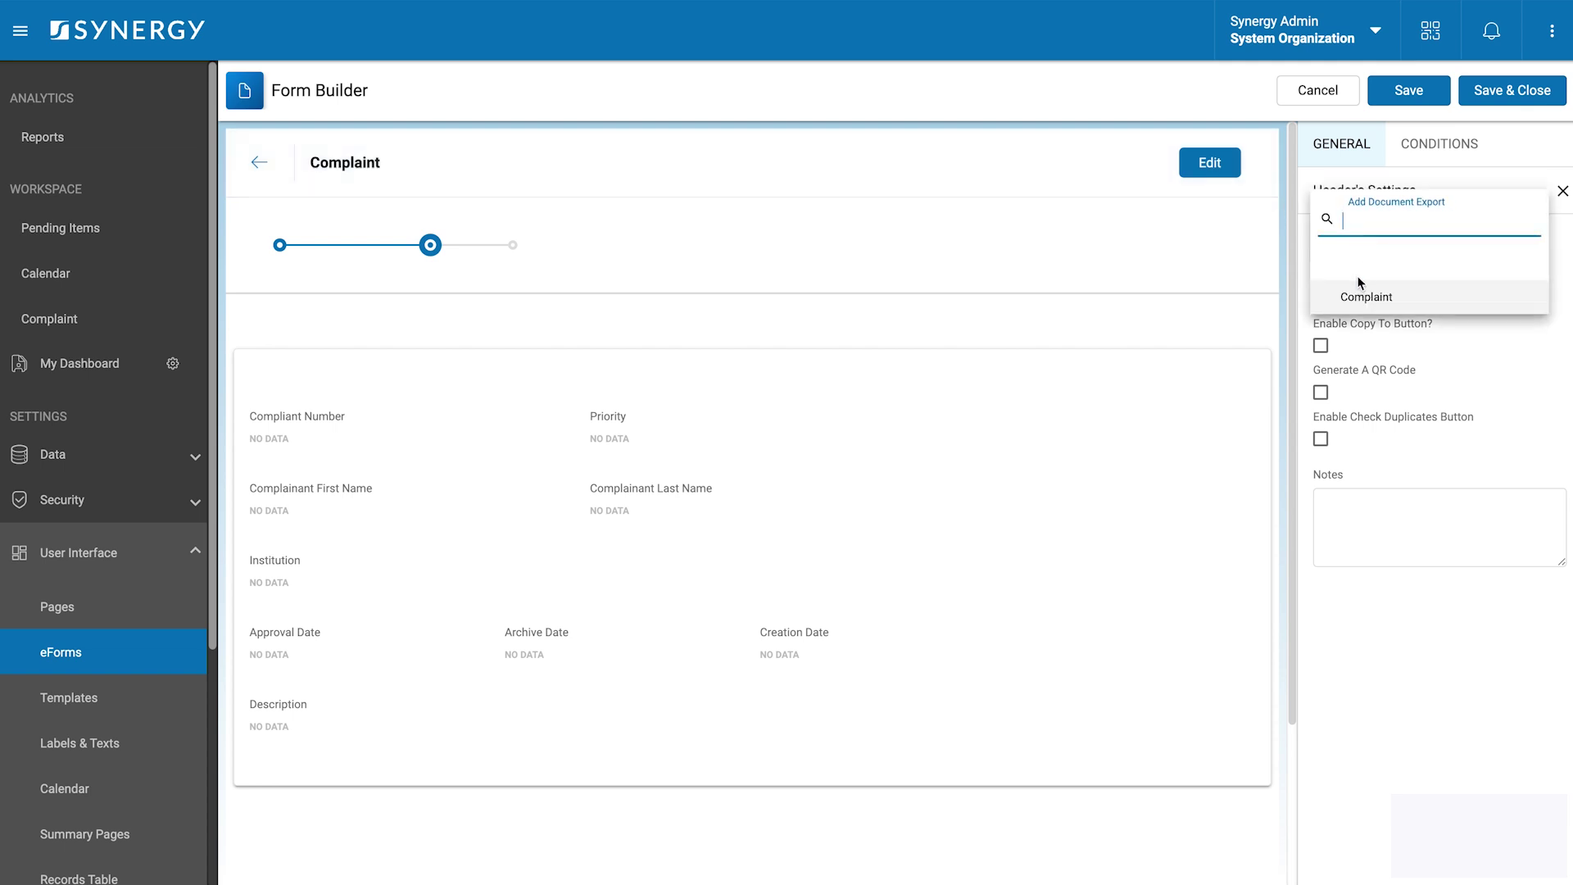
left_click(1350, 297)
- Save the form, then download the top complaint record's Complaint export as PDF
left_click(1521, 93)
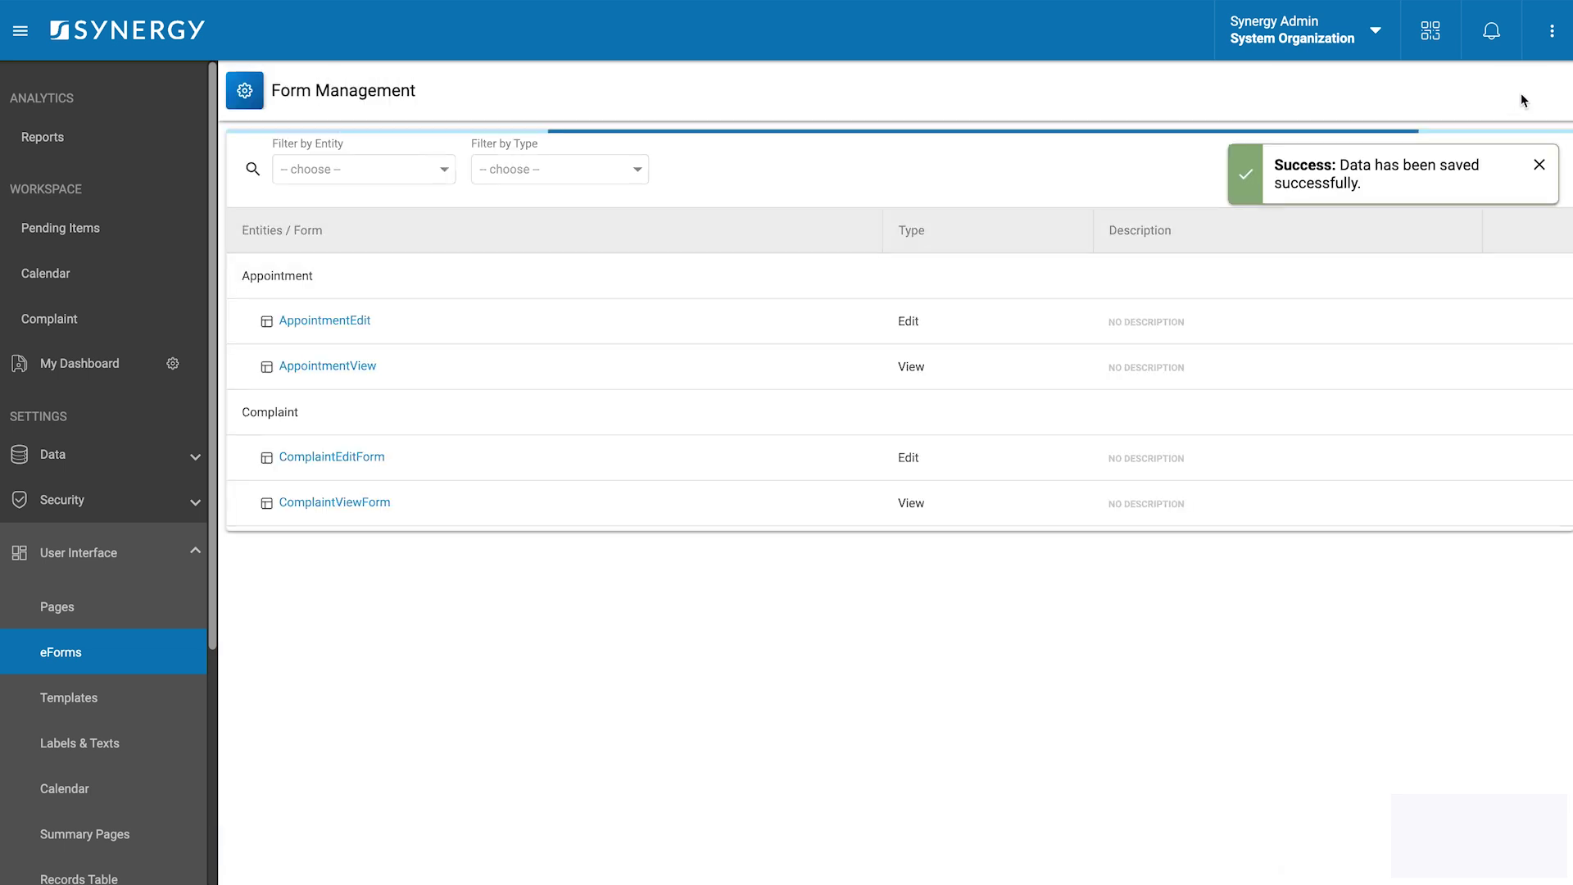
left_click(72, 318)
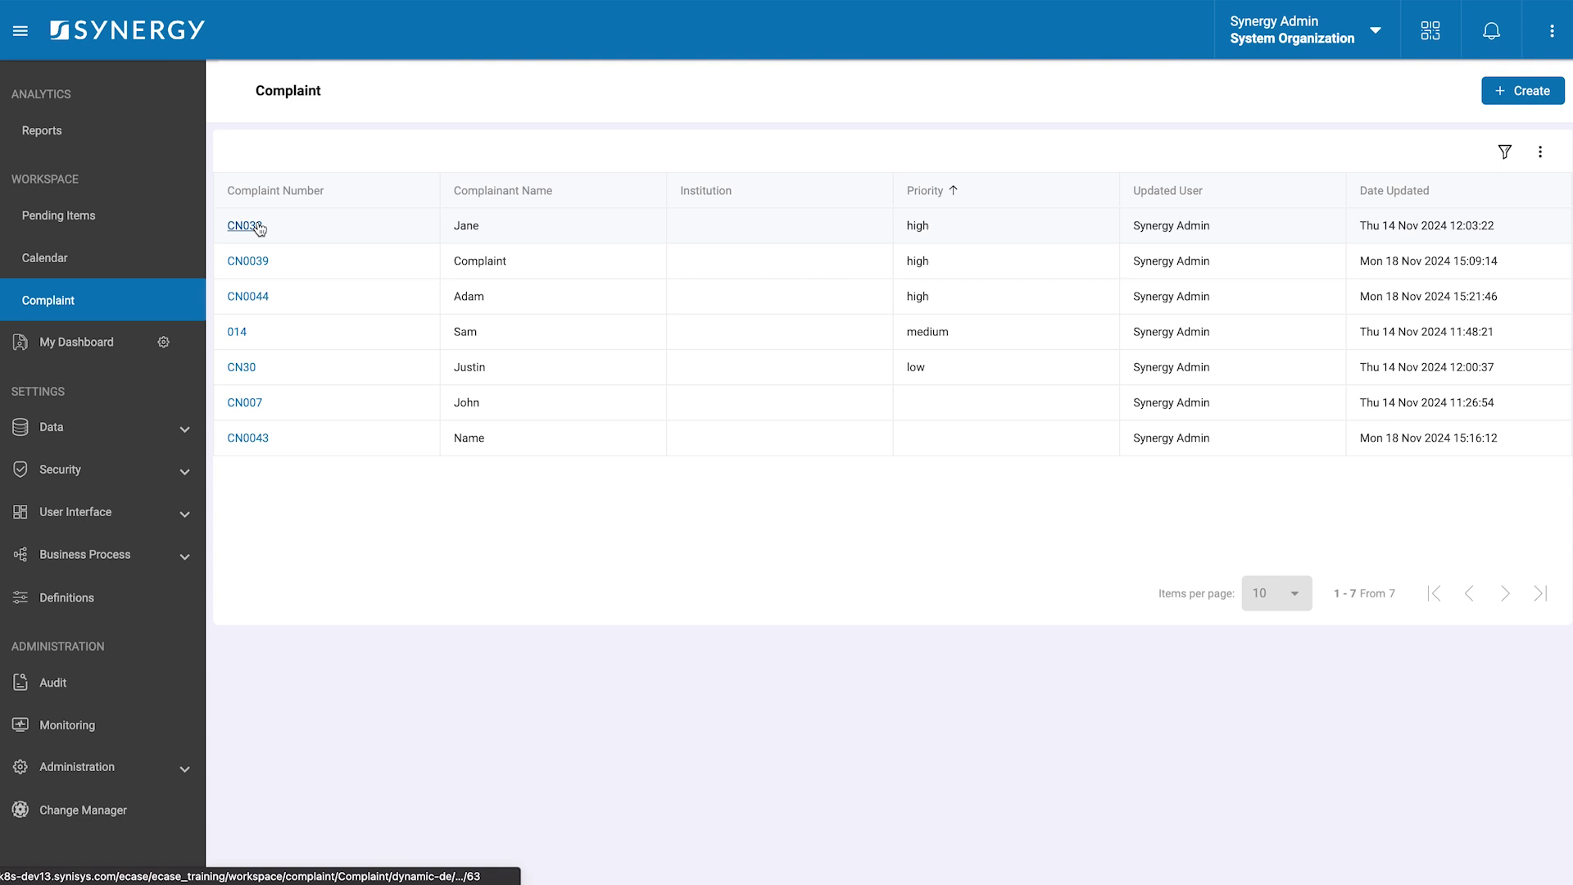
left_click(259, 227)
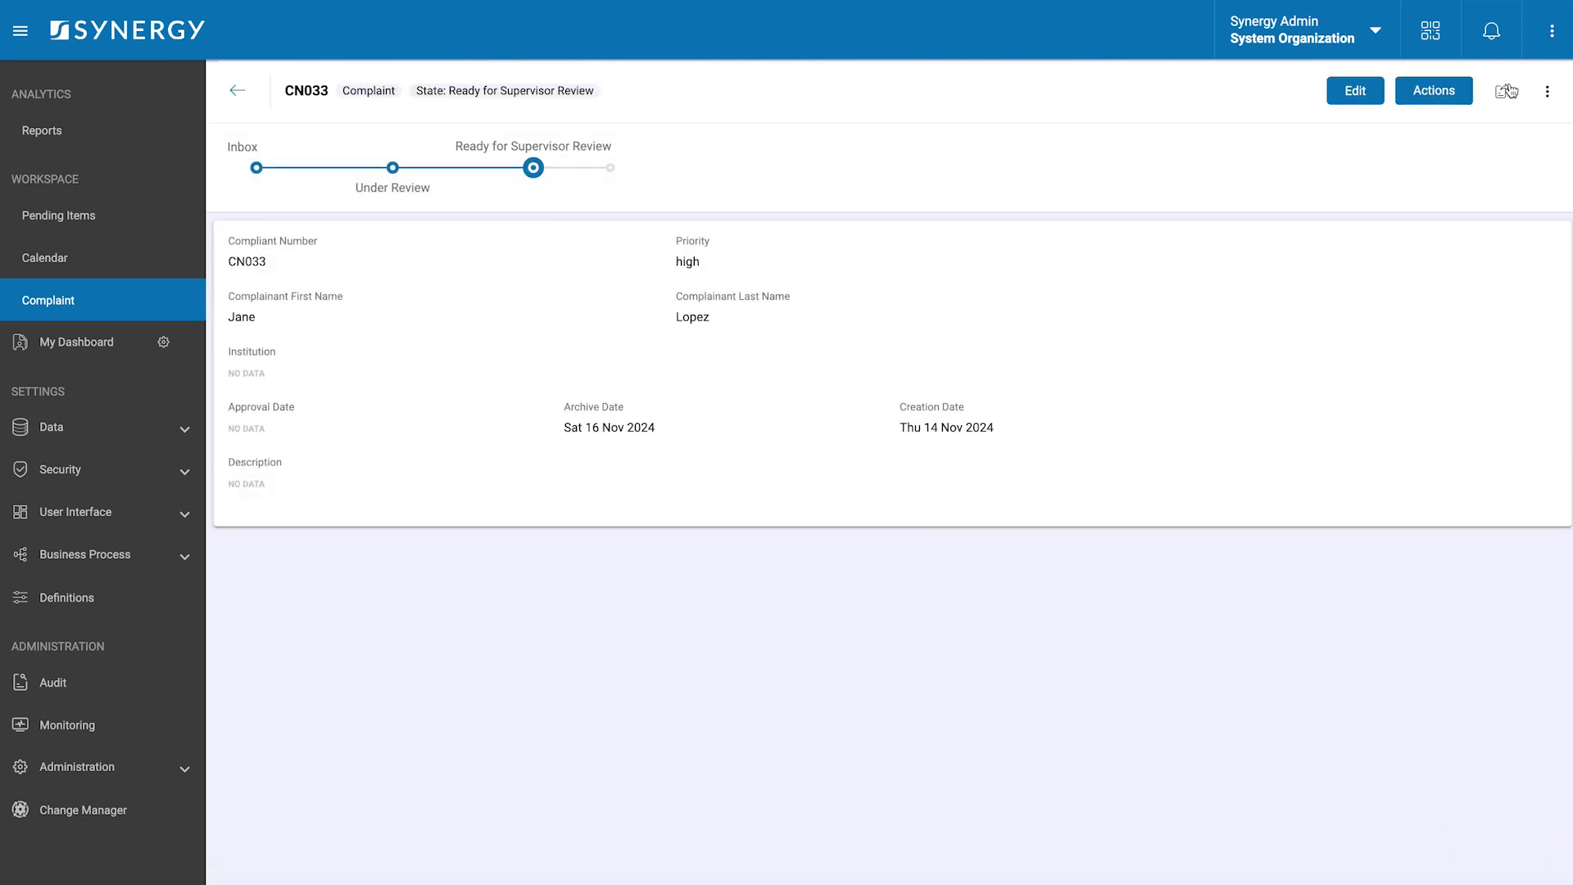
left_click(1503, 91)
left_click(1422, 129)
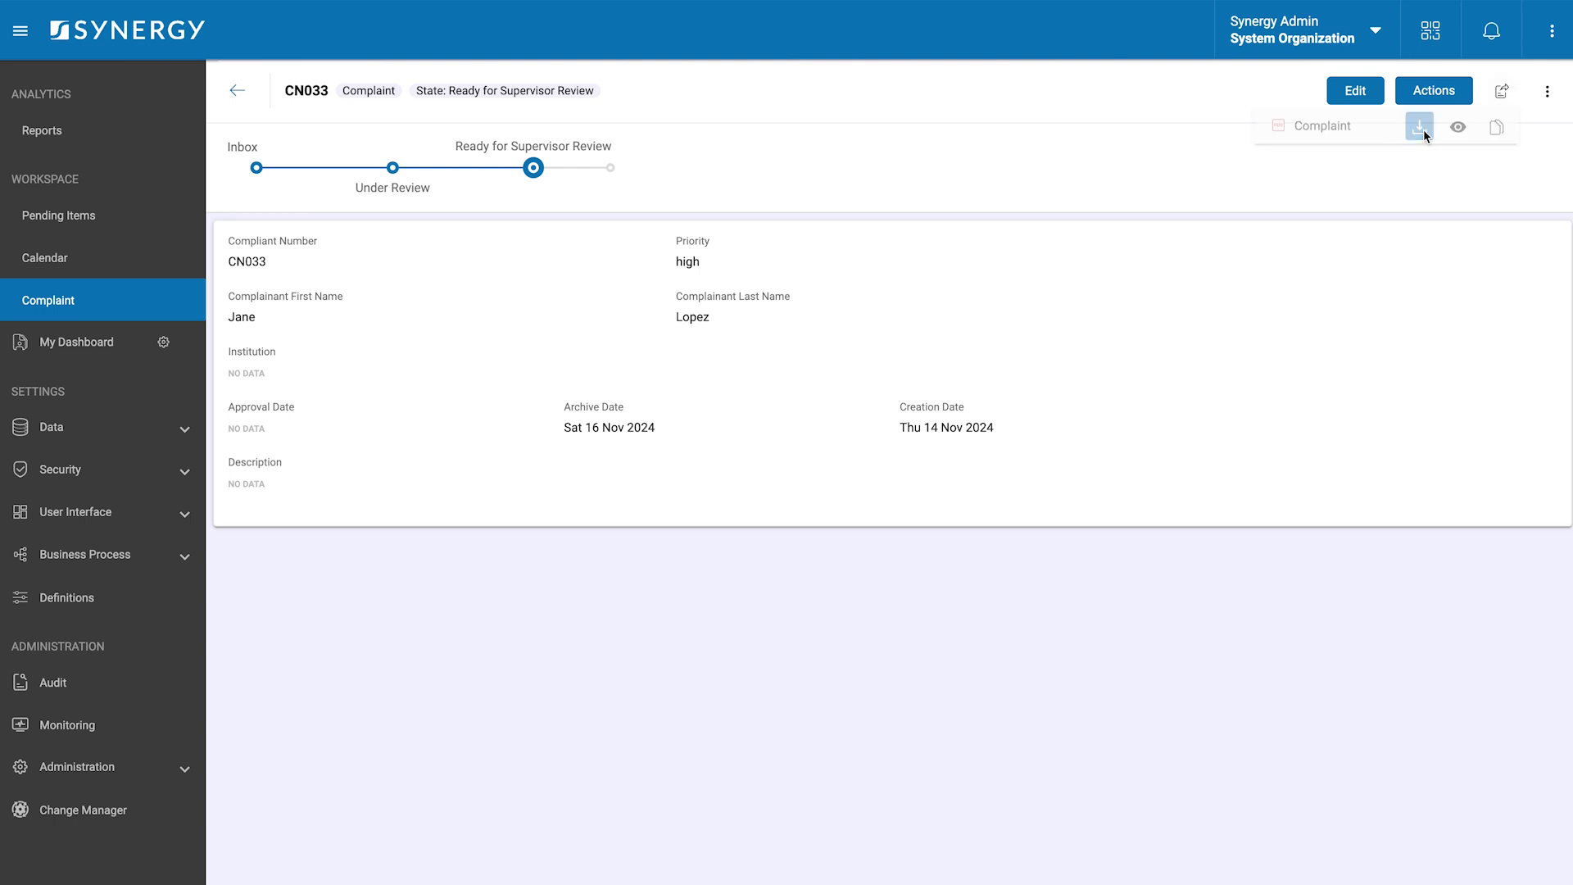